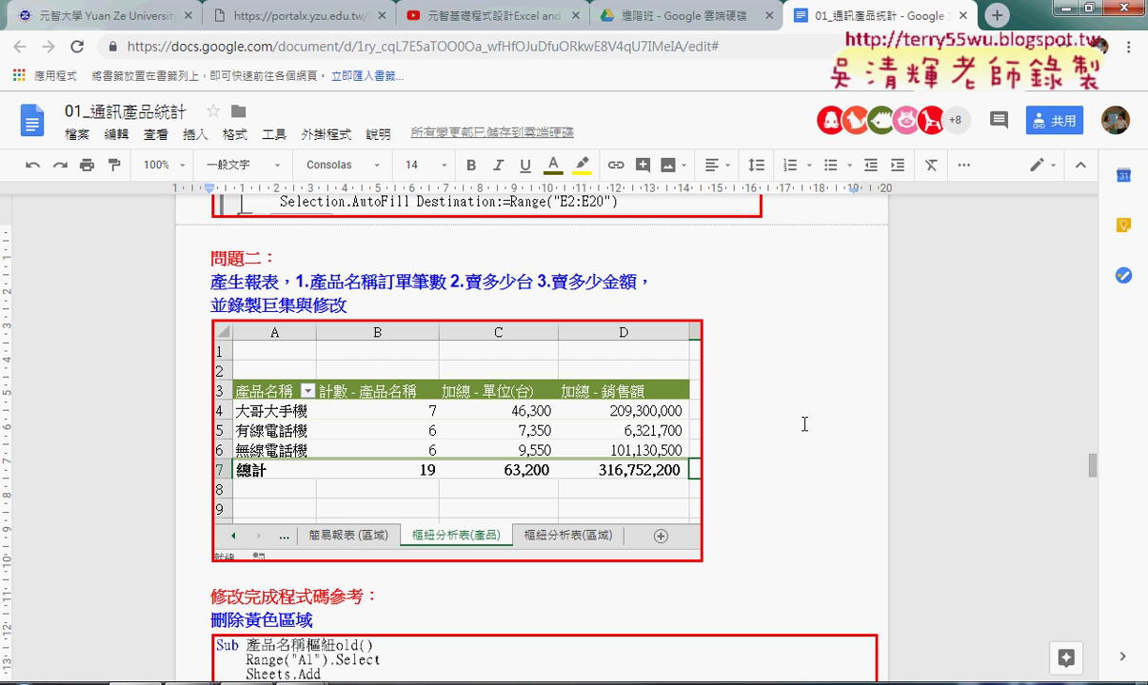
Step: Retype the heading number as 問題二 in the 01_通訊產品統計 document
{"action": "left_click", "coordinate": [234, 242]}
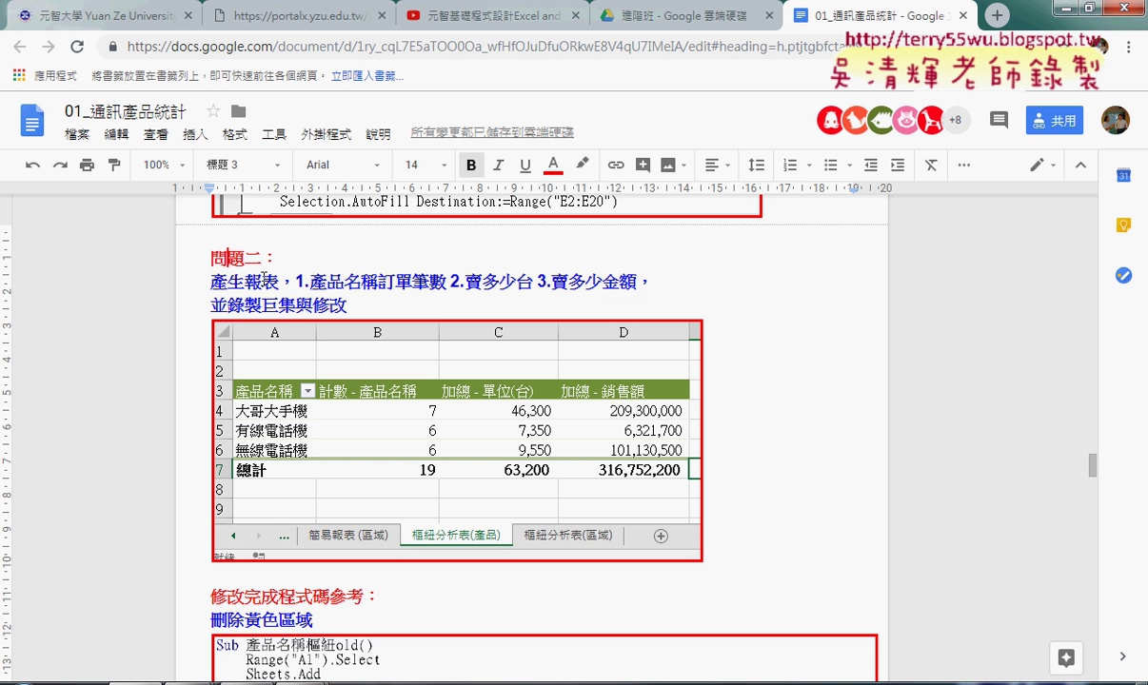
{"action": "left_click", "coordinate": [657, 16]}
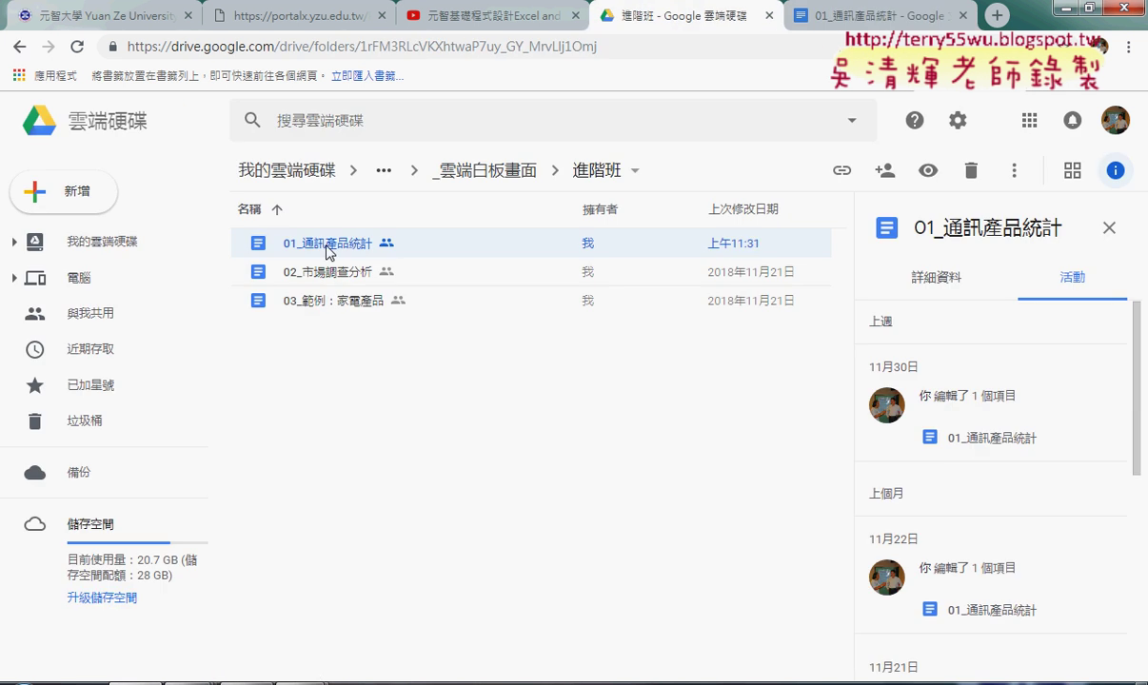
{"action": "left_click", "coordinate": [857, 17]}
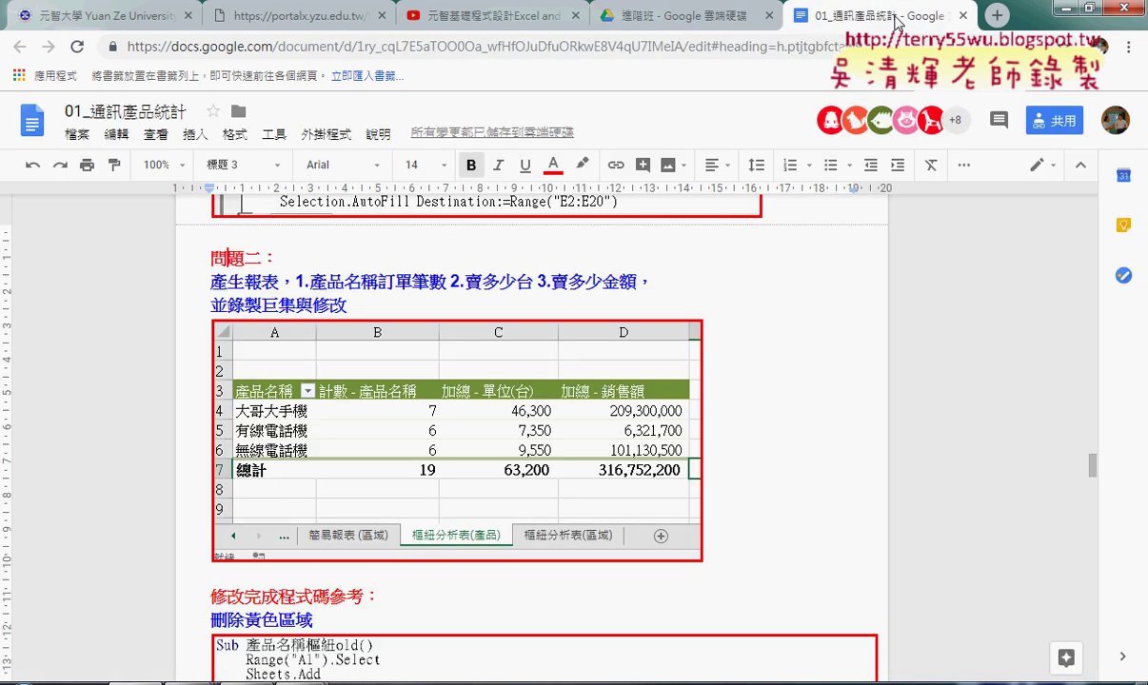
{"action": "double_click", "coordinate": [255, 258]}
{"action": "type", "text": "問題二"}
Step: Highlight 報表, 訂單筆數 and 台 in the 問題二 heading yellow
{"action": "double_click", "coordinate": [276, 283]}
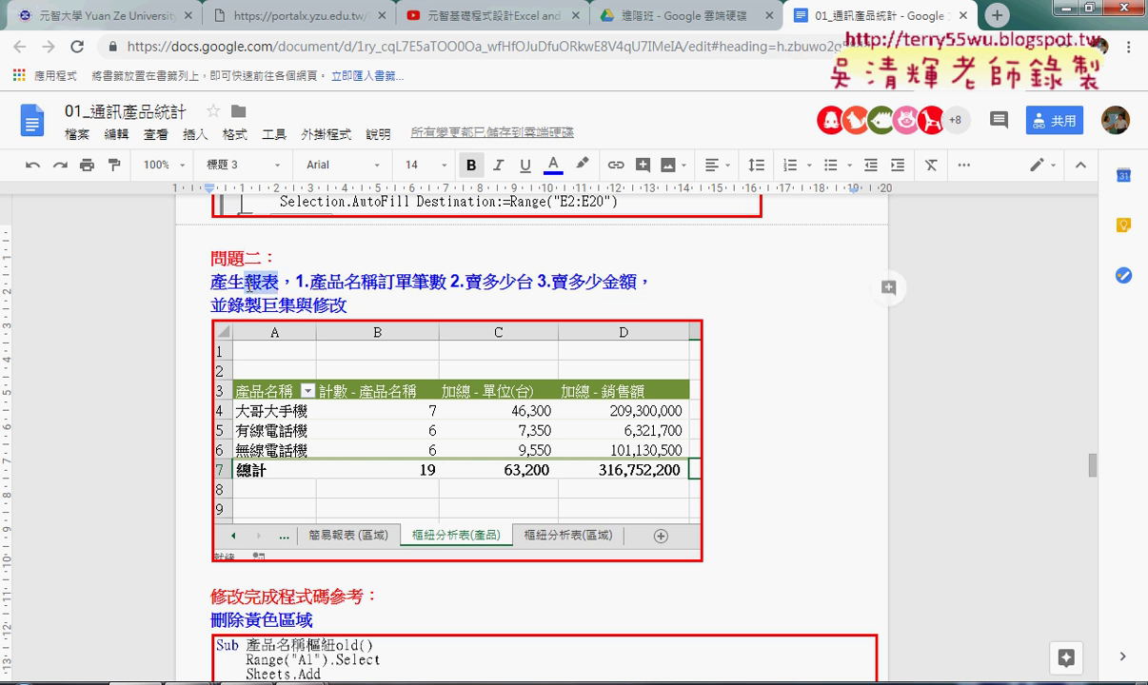
{"action": "left_click", "coordinate": [583, 166]}
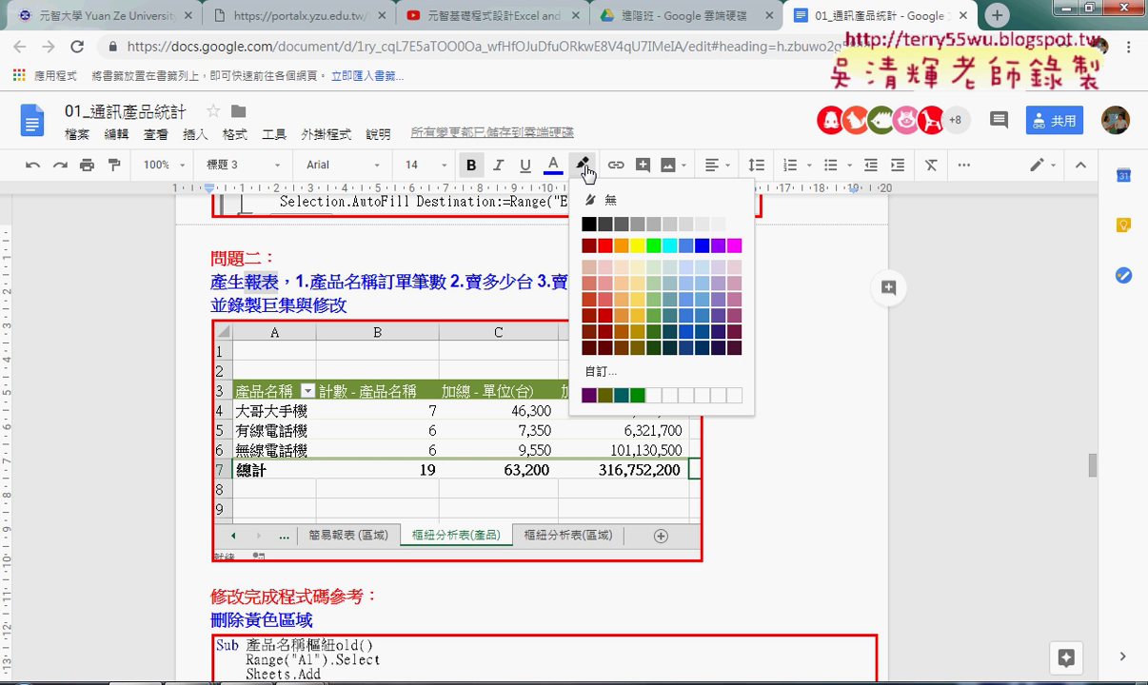
{"action": "left_click", "coordinate": [637, 245]}
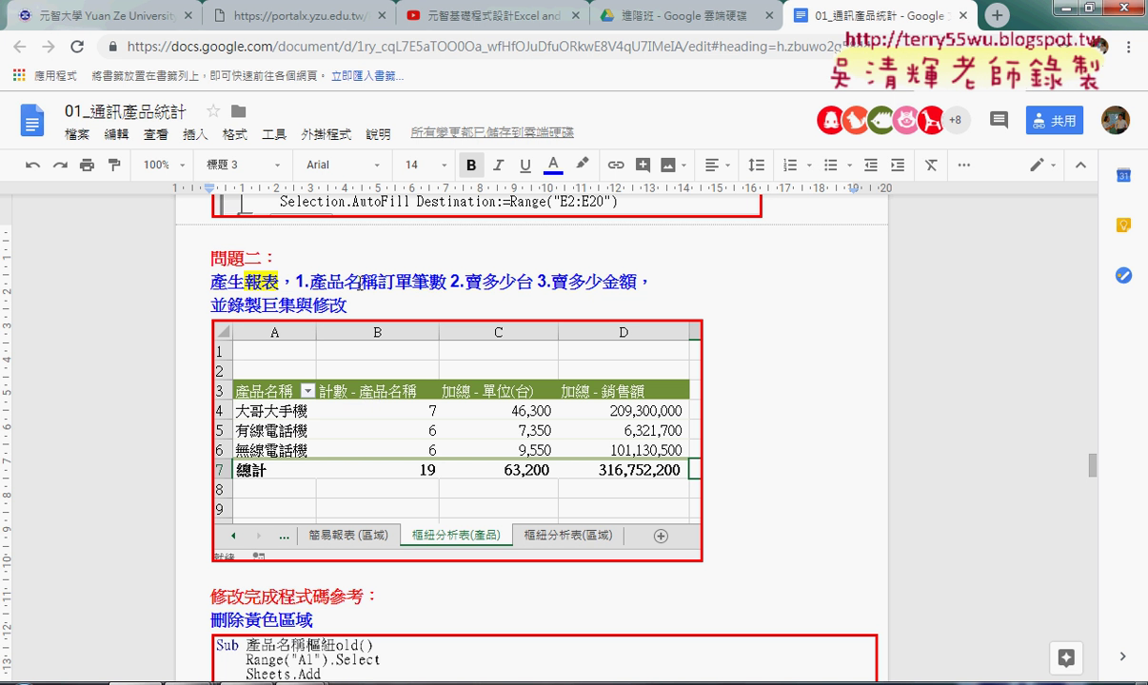
{"action": "double_click", "coordinate": [428, 282]}
{"action": "left_click_drag", "start_coordinate": [428, 282], "coordinate": [379, 278]}
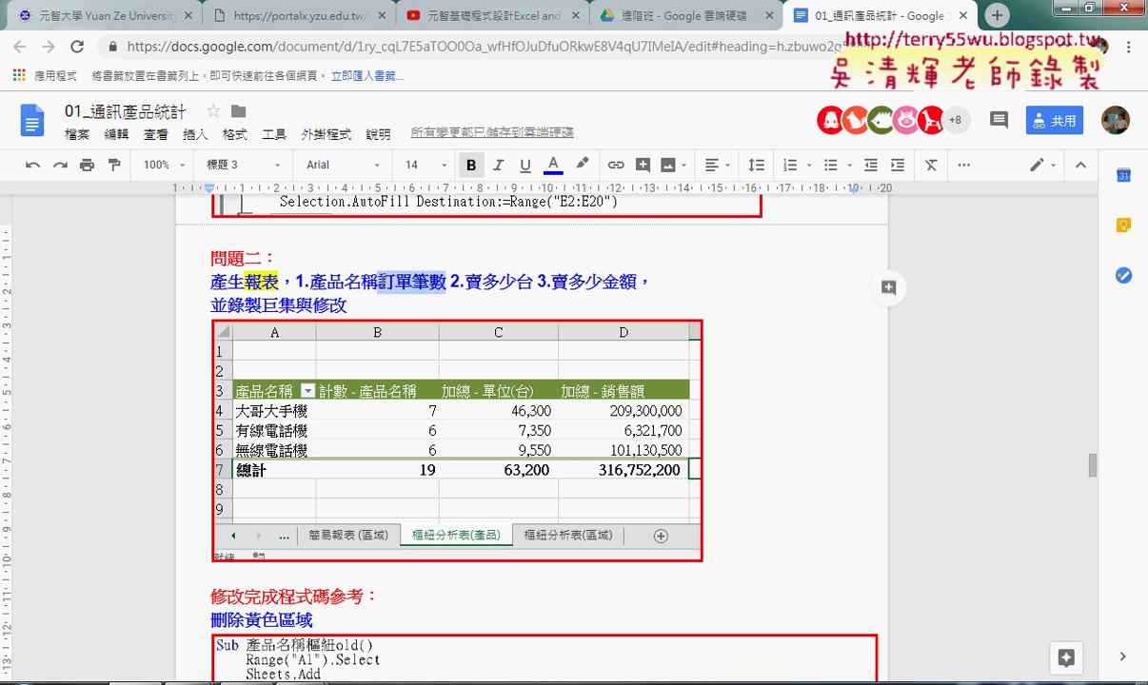
{"action": "left_click", "coordinate": [582, 164]}
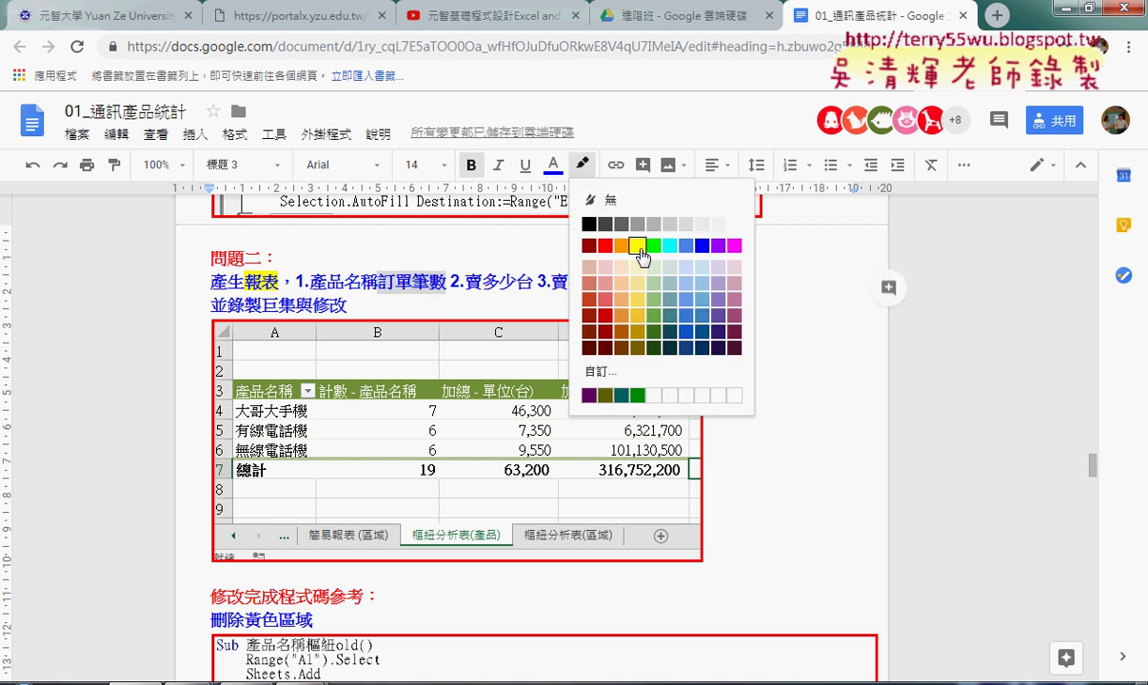
{"action": "left_click", "coordinate": [638, 247]}
{"action": "left_click", "coordinate": [533, 281]}
{"action": "left_click_drag", "start_coordinate": [533, 281], "coordinate": [518, 281]}
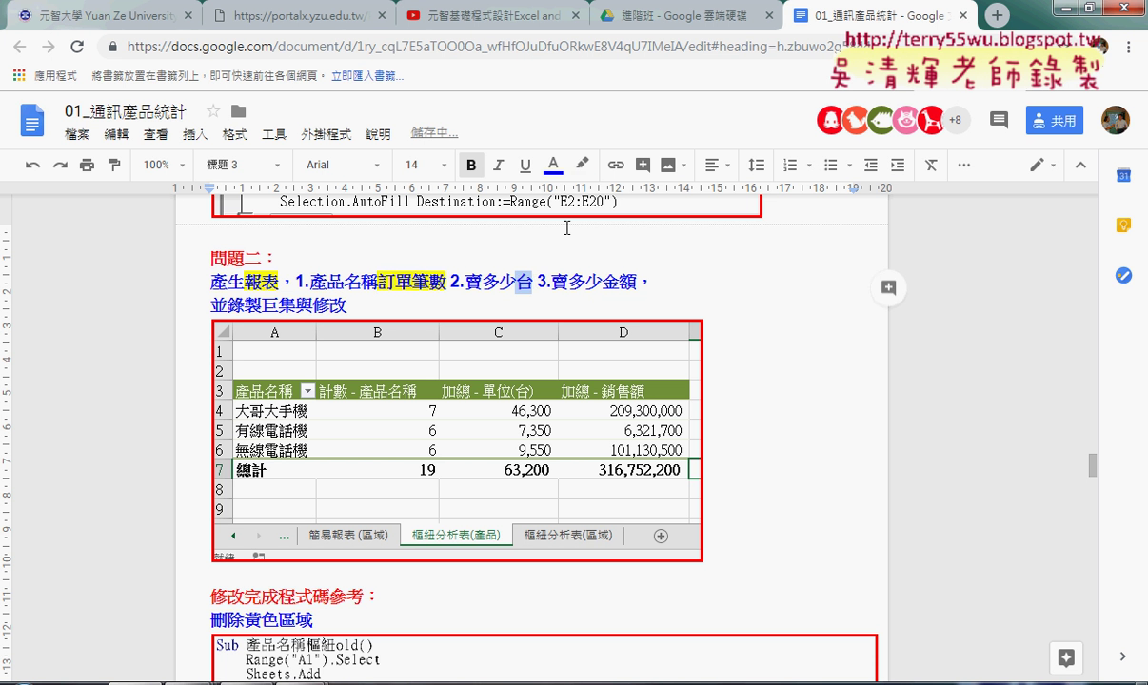
{"action": "left_click", "coordinate": [581, 165]}
{"action": "left_click", "coordinate": [630, 253]}
Step: Highlight 金額 and the line 並錄製巨集與修改 in yellow
{"action": "left_click_drag", "start_coordinate": [636, 282], "coordinate": [611, 282]}
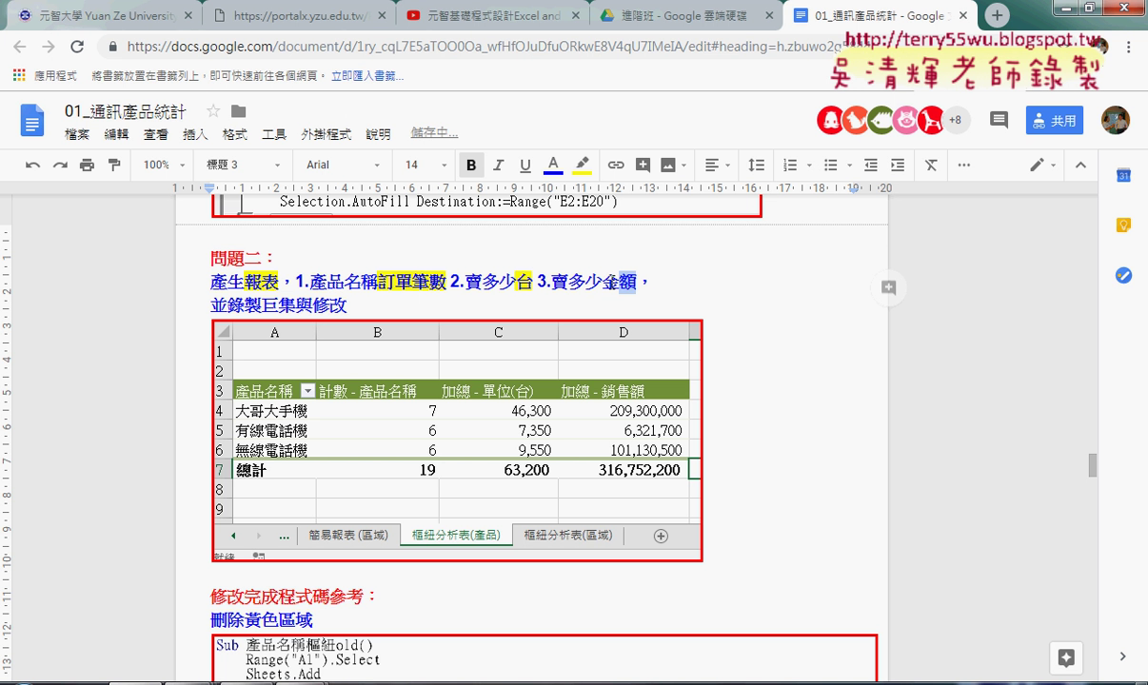
{"action": "left_click", "coordinate": [582, 165]}
{"action": "left_click", "coordinate": [600, 246]}
{"action": "key", "text": "Left"}
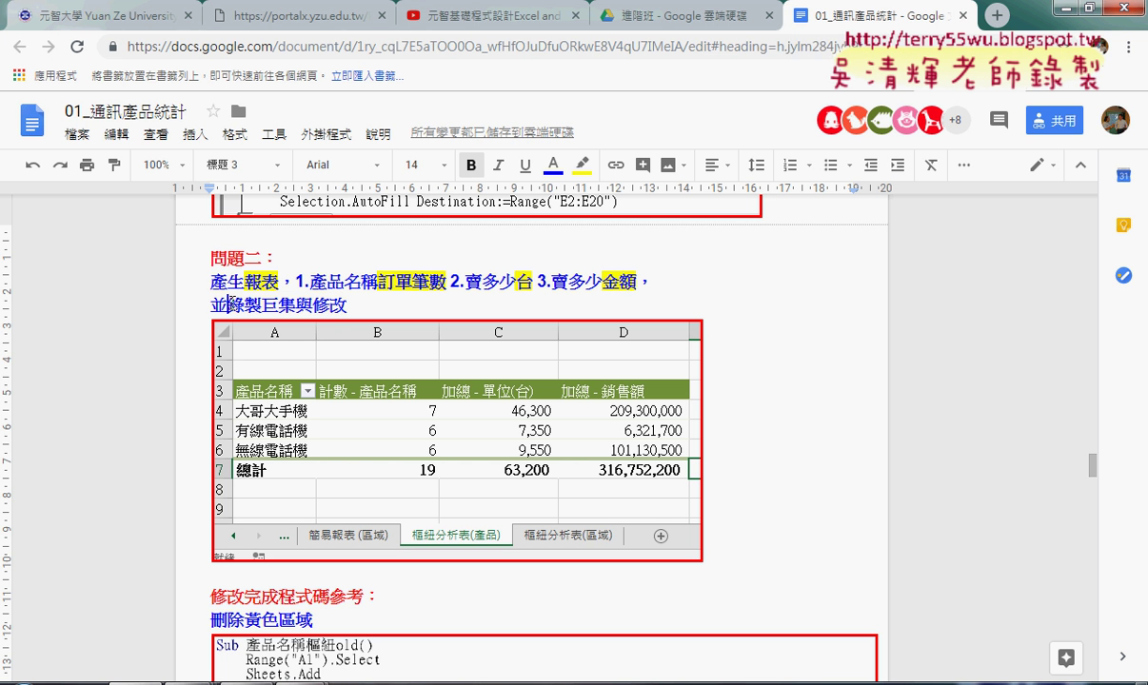
{"action": "left_click_drag", "start_coordinate": [225, 307], "coordinate": [347, 307]}
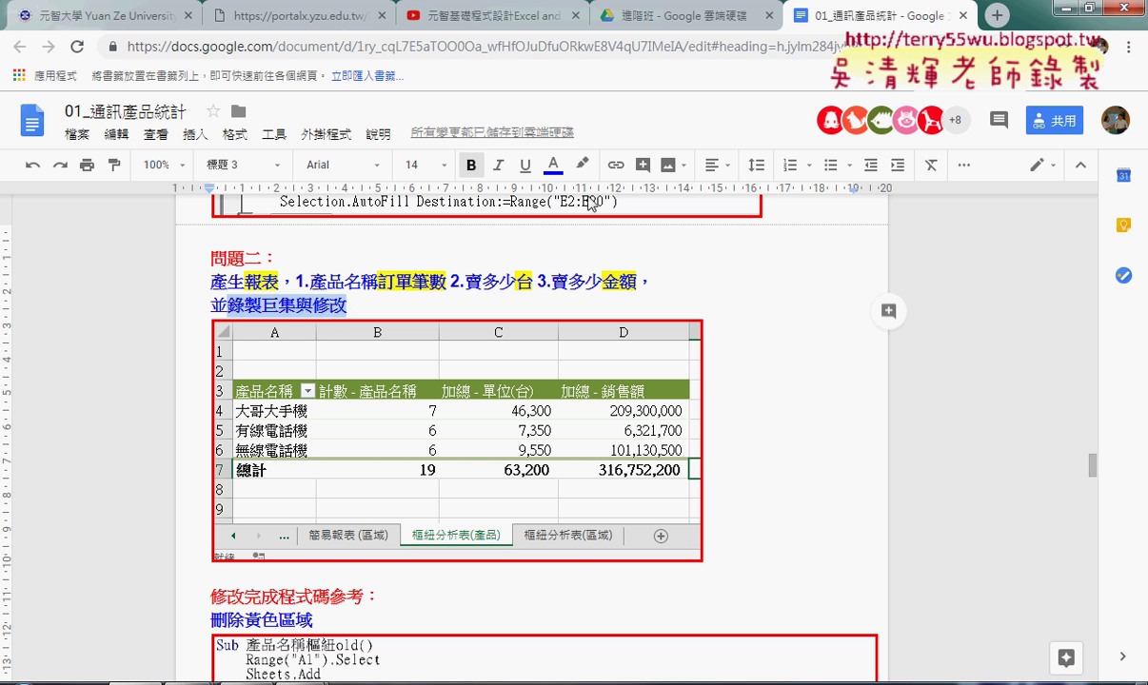
{"action": "left_click", "coordinate": [583, 164]}
{"action": "left_click", "coordinate": [637, 245]}
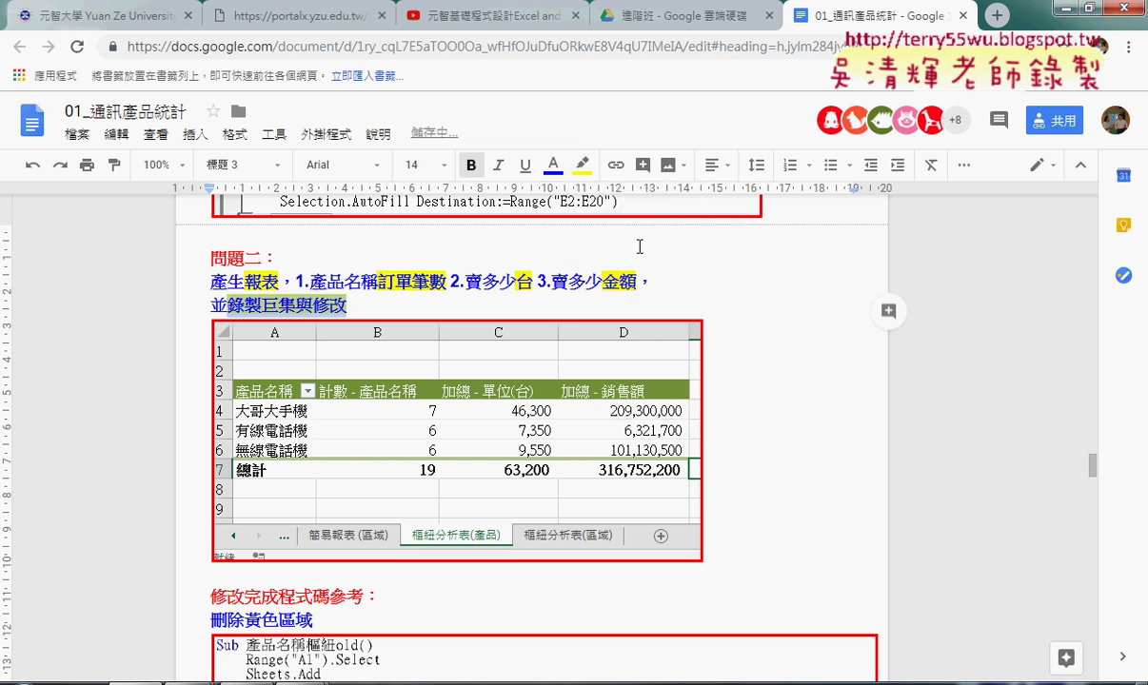
{"action": "left_click", "coordinate": [455, 281]}
Step: Add a period after the heading number, then delete the 工作表6 sheet in Excel
{"action": "type", "text": "."}
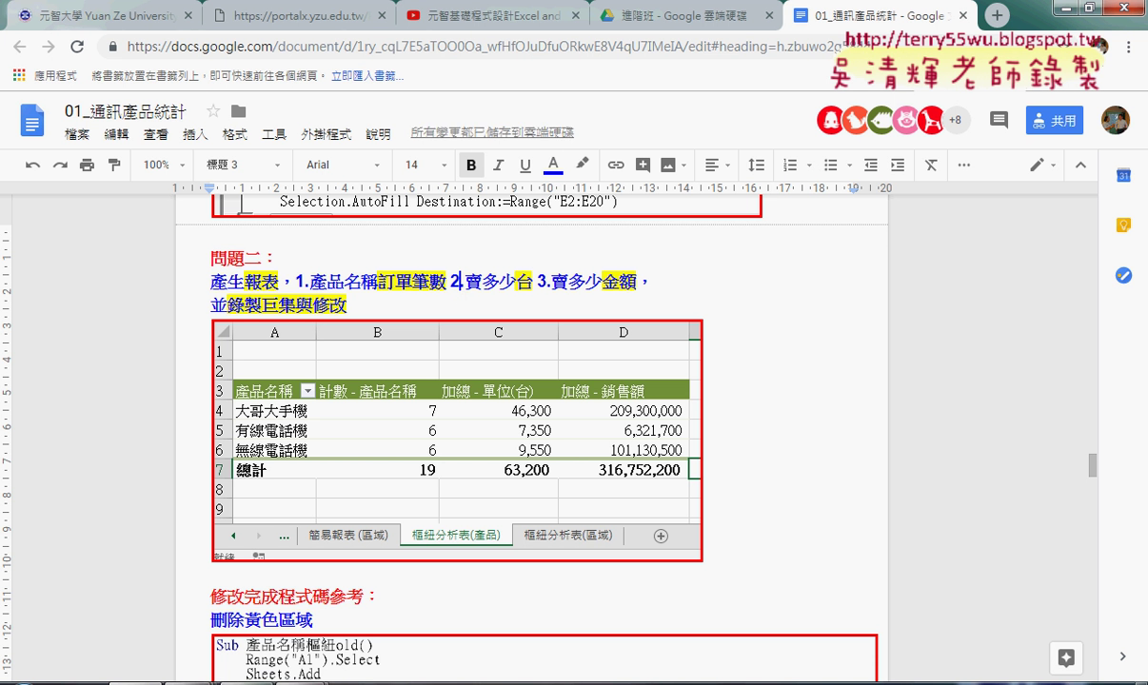
{"action": "mouse_move", "coordinate": [234, 681]}
{"action": "left_click", "coordinate": [248, 616]}
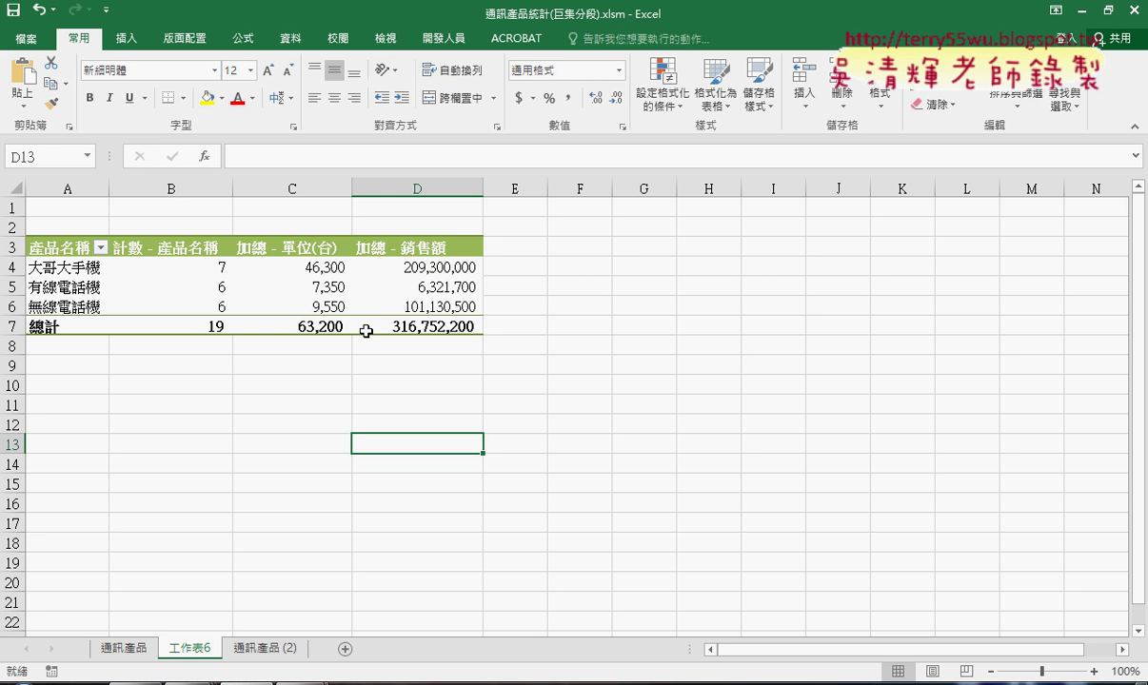
{"action": "right_click", "coordinate": [193, 657]}
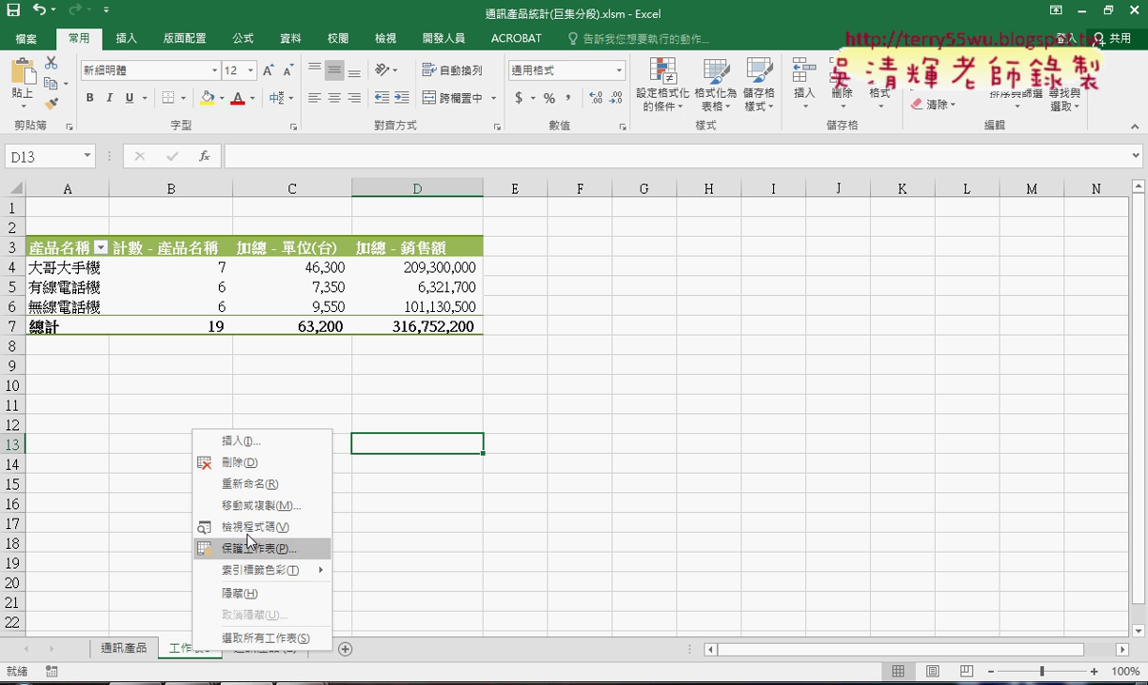
{"action": "left_click", "coordinate": [263, 464]}
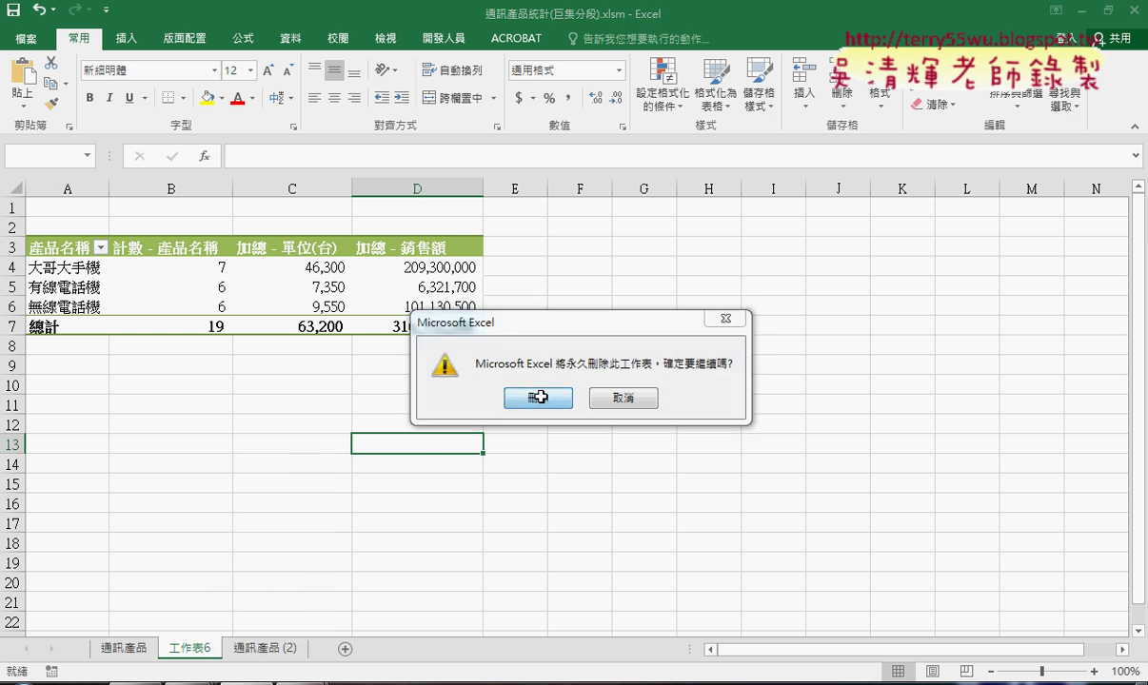
{"action": "left_click", "coordinate": [533, 435]}
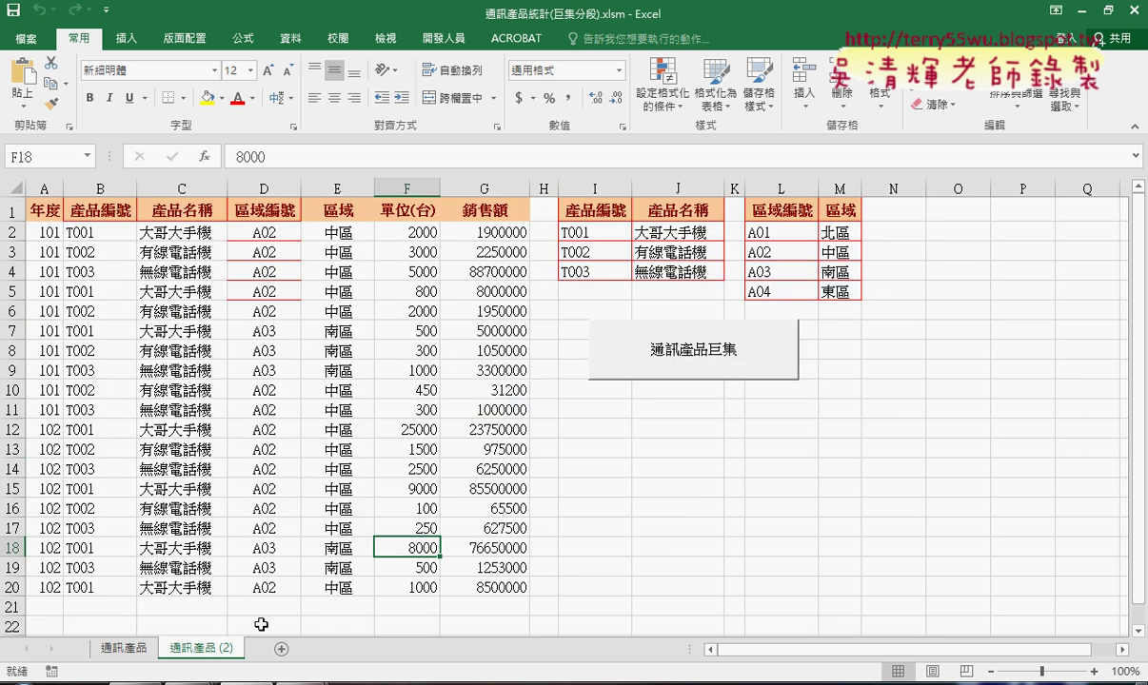
Step: Select cell E8 on 通訊產品 (2) and bring up the Developer ribbon
{"action": "left_click", "coordinate": [326, 352]}
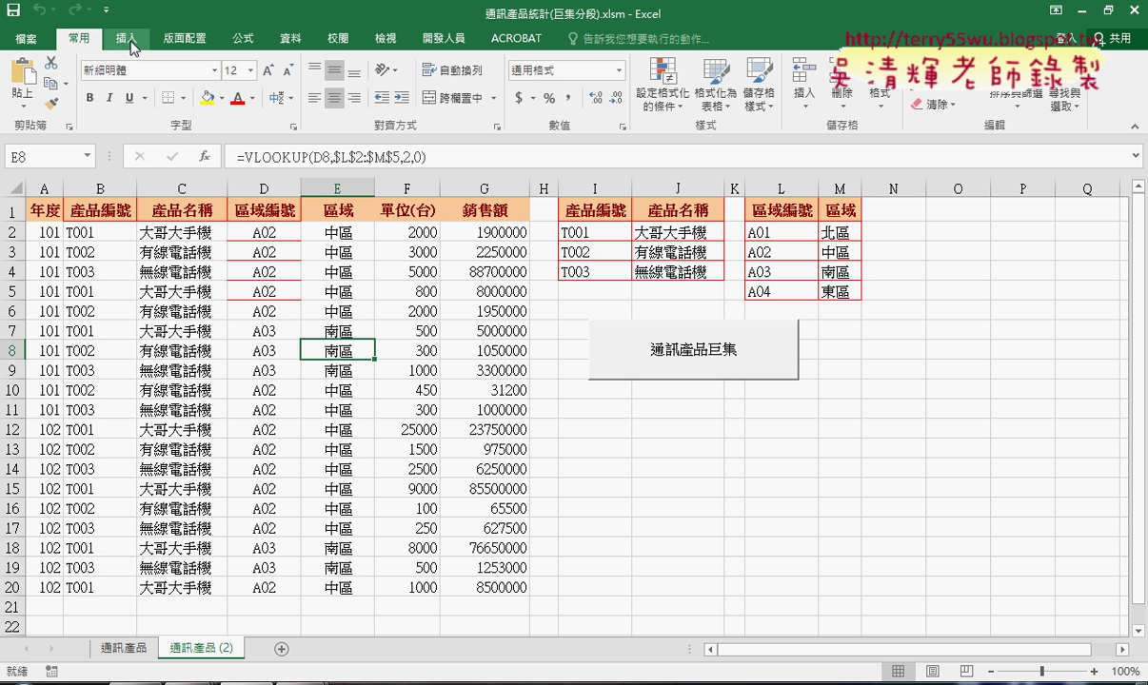
{"action": "left_click", "coordinate": [134, 49]}
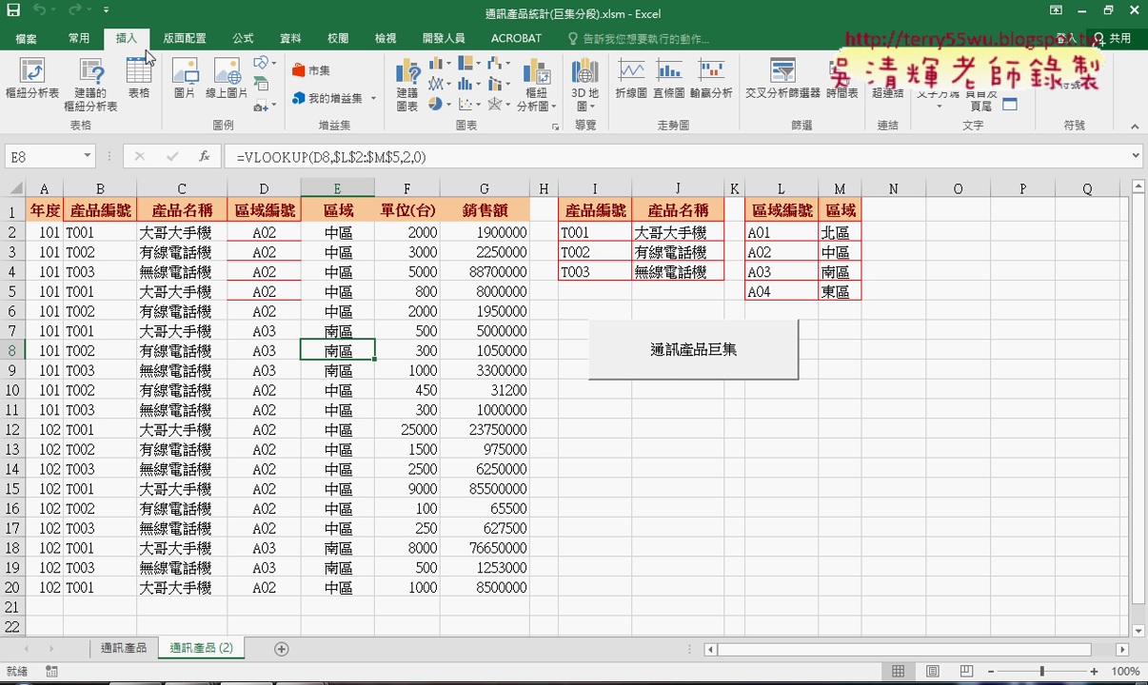
{"action": "left_click", "coordinate": [458, 39]}
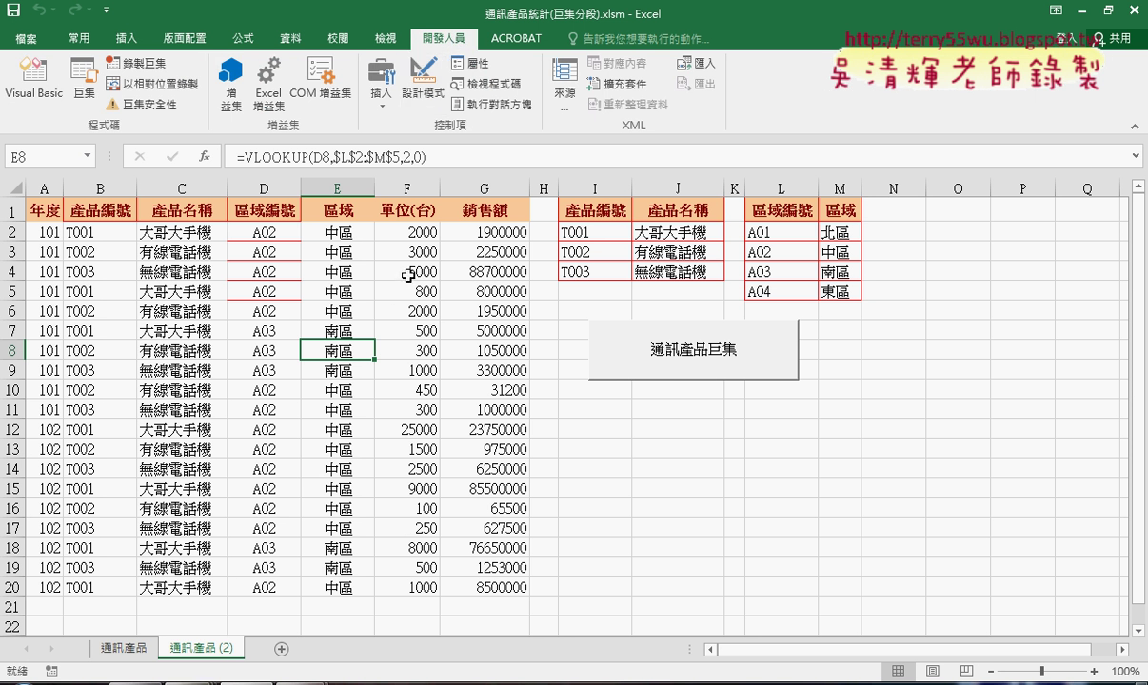
Step: Start recording a macro named 樞紐分析表巨集, stored in This Workbook
{"action": "left_click", "coordinate": [133, 63]}
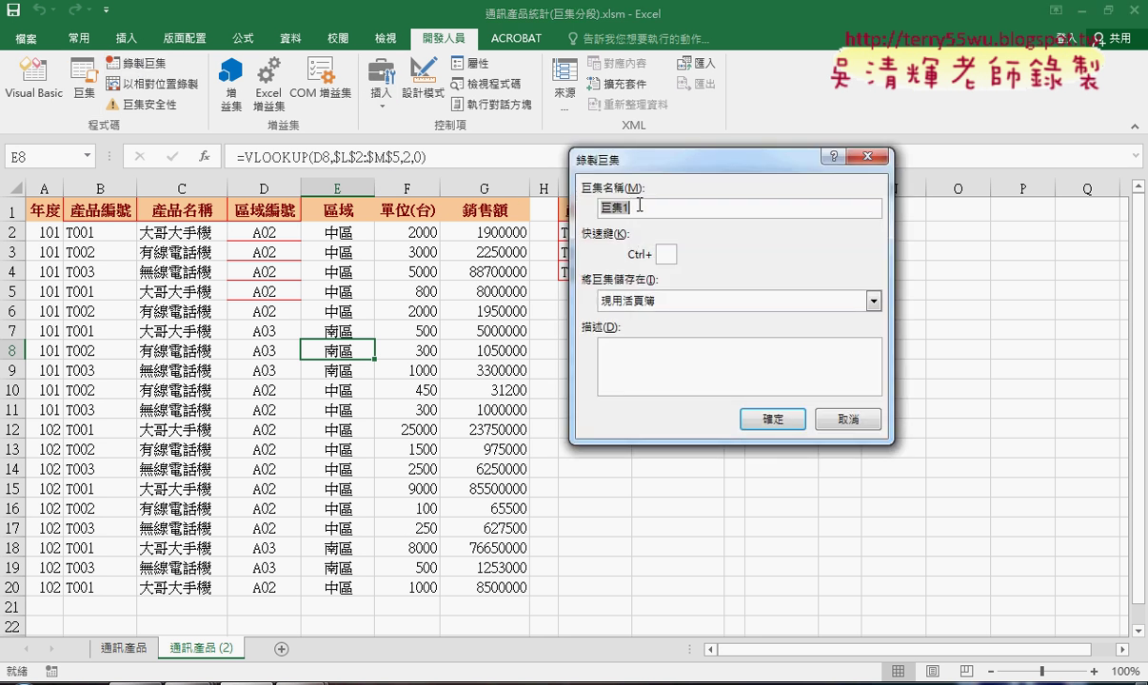
{"action": "left_click", "coordinate": [640, 204]}
{"action": "type", "text": "書"}
{"action": "key", "text": "BackSpace"}
{"action": "type", "text": "標紐菸"}
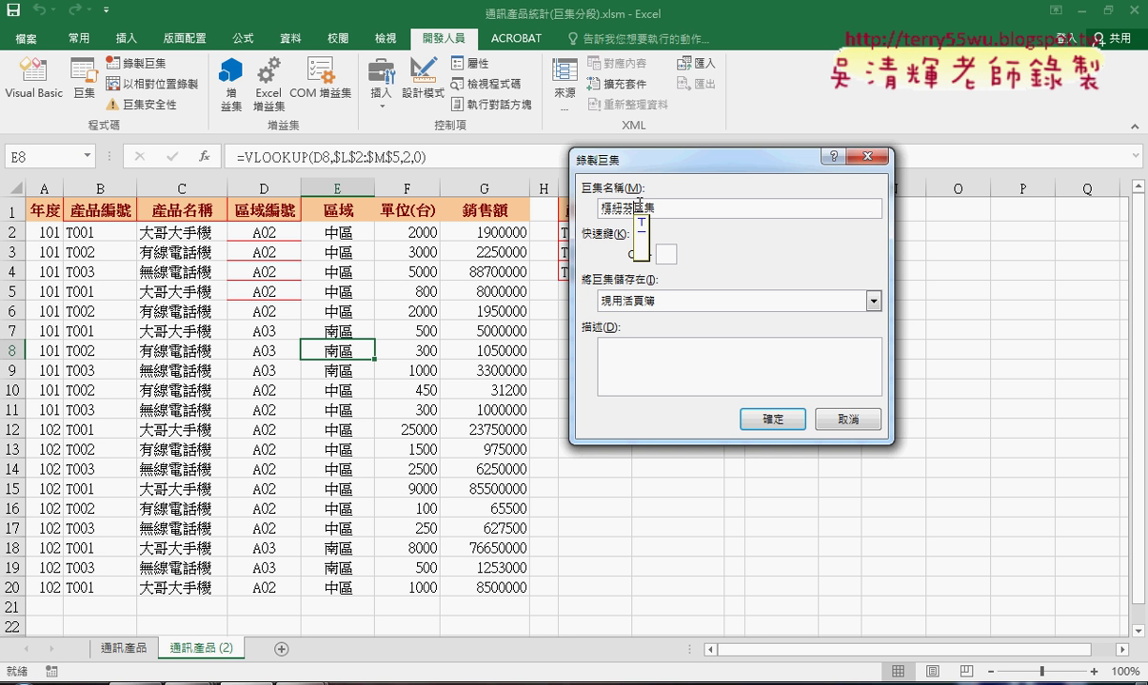
{"action": "type", "text": "樞紐分析表"}
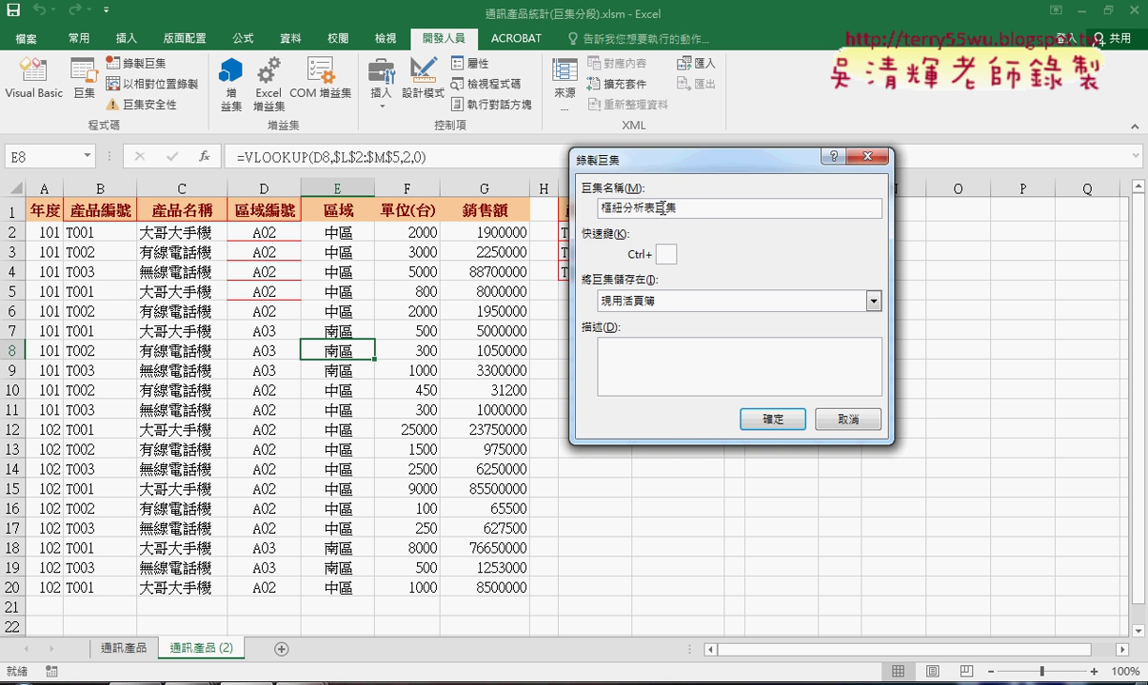
{"action": "left_click_drag", "start_coordinate": [656, 206], "coordinate": [585, 205]}
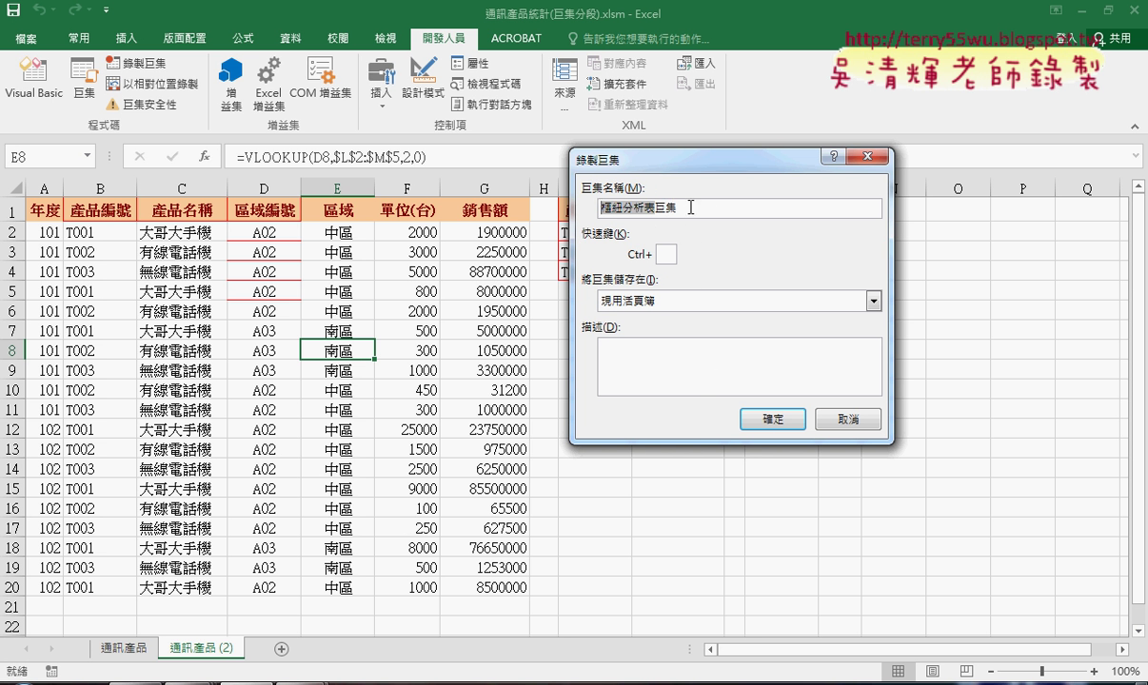
{"action": "left_click_drag", "start_coordinate": [692, 161], "coordinate": [810, 114]}
{"action": "left_click", "coordinate": [885, 372]}
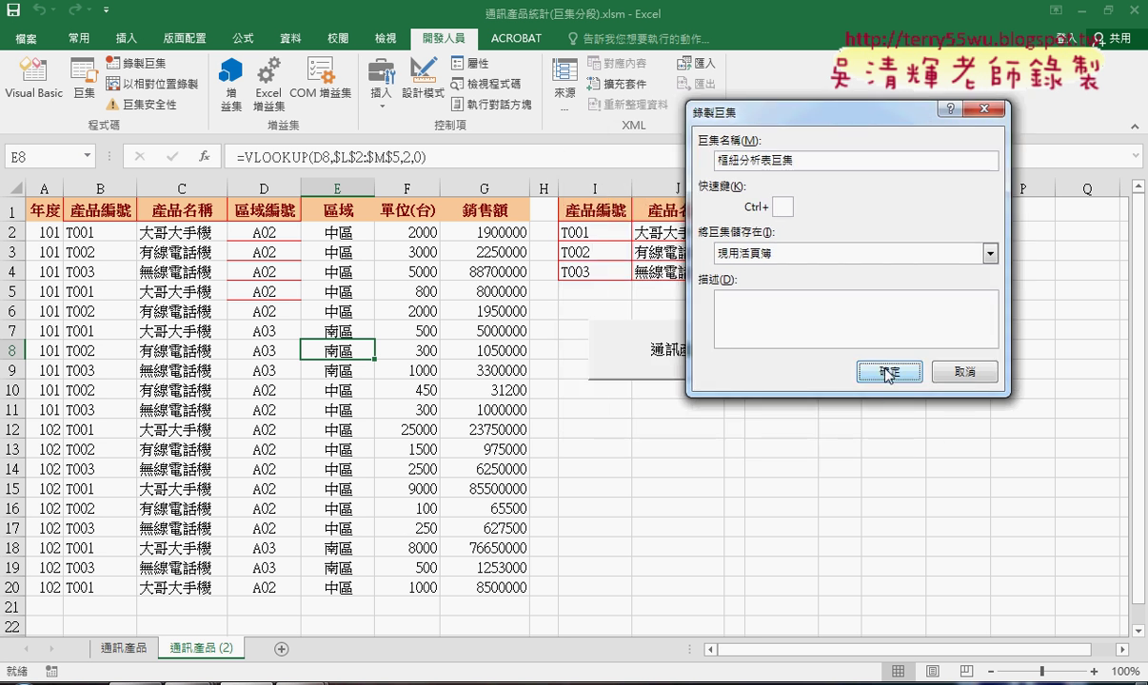
{"action": "left_click", "coordinate": [885, 372]}
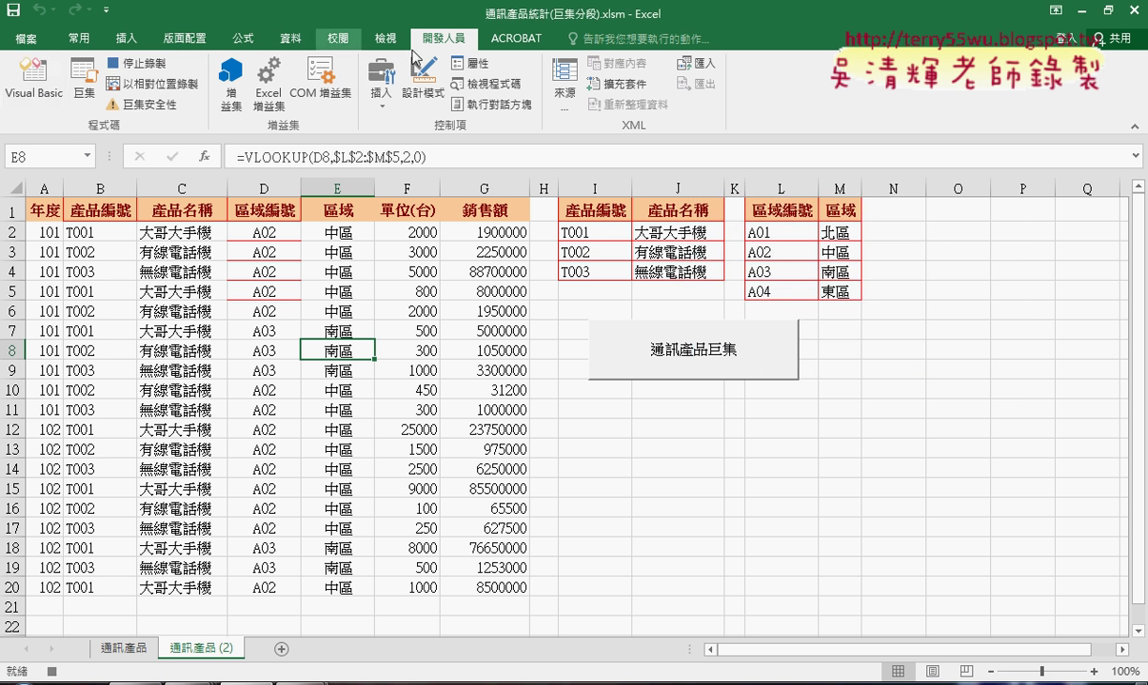
Step: Insert a pivot table from '通訊產品 (2)'!$A$1:$G$20 on a new worksheet
{"action": "left_click", "coordinate": [126, 38]}
{"action": "left_click", "coordinate": [30, 80]}
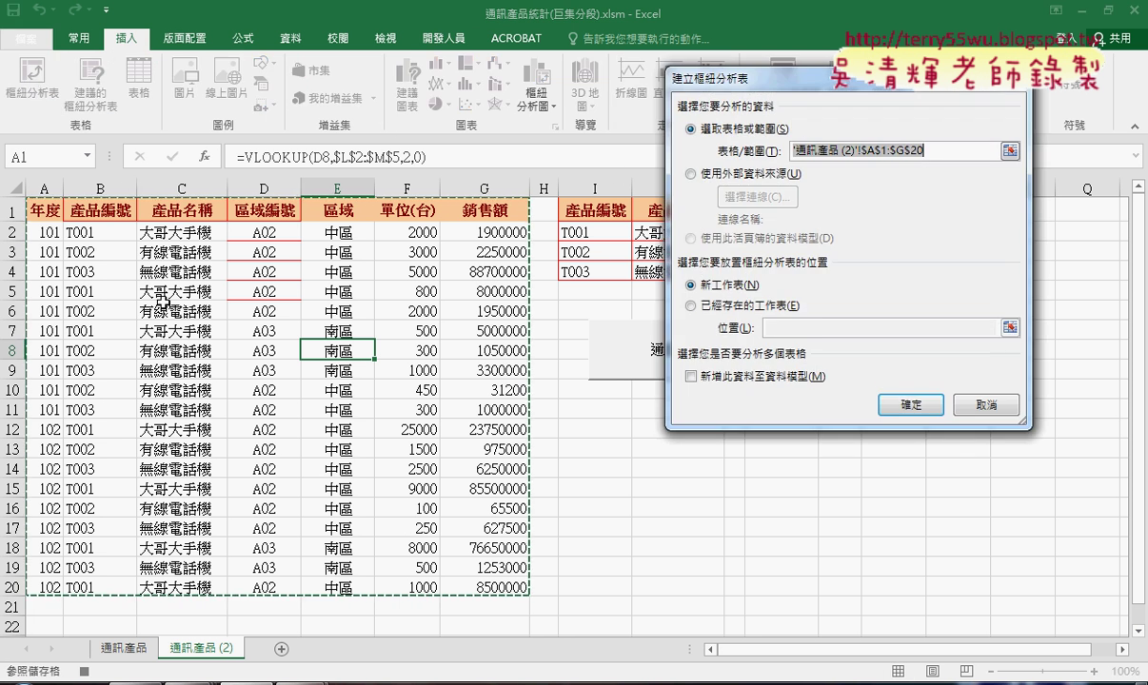
{"action": "left_click", "coordinate": [914, 406]}
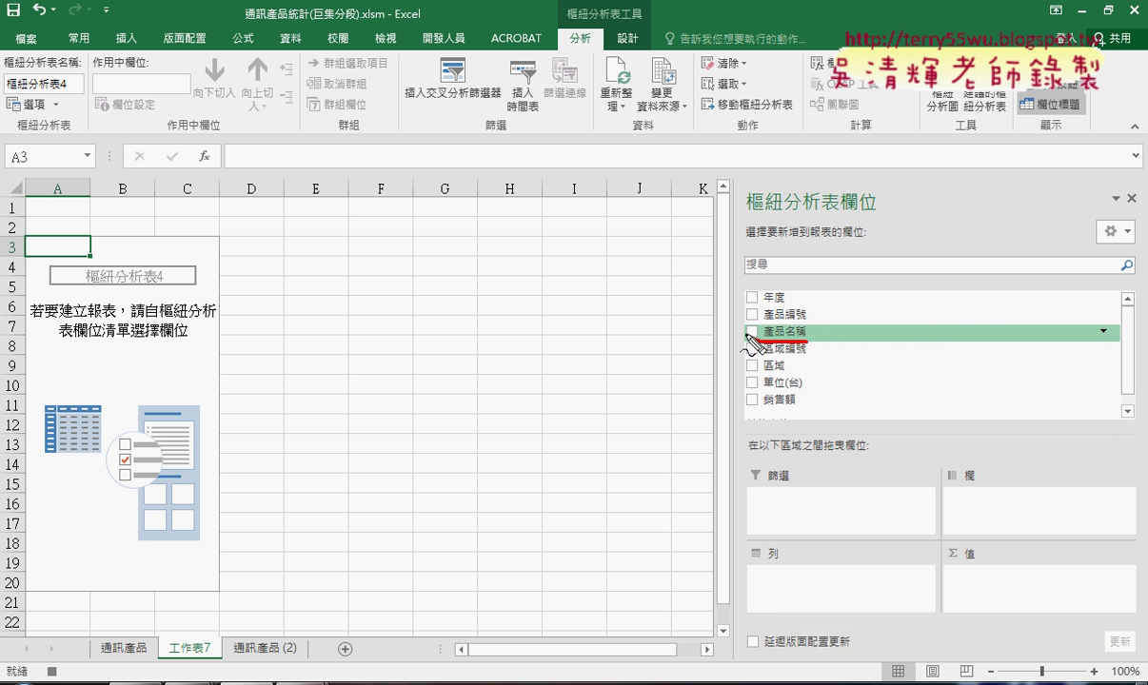
Step: Add 產品名稱 count, 單位(台) sum and 銷售額 sum as values, with 產品名稱 as rows
{"action": "mouse_move", "coordinate": [749, 336]}
{"action": "left_mouse_down"}
{"action": "mouse_move", "coordinate": [782, 344]}
{"action": "mouse_move", "coordinate": [776, 569]}
{"action": "mouse_move", "coordinate": [795, 624]}
{"action": "left_mouse_up"}
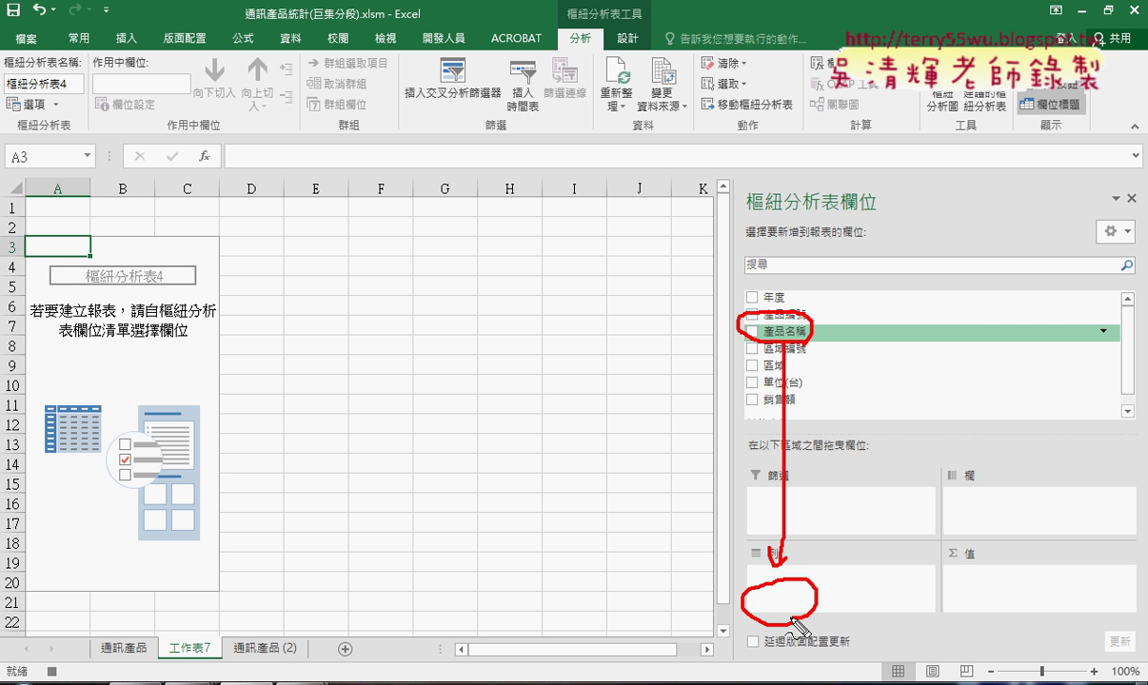
{"action": "left_click_drag", "start_coordinate": [791, 618], "coordinate": [791, 619]}
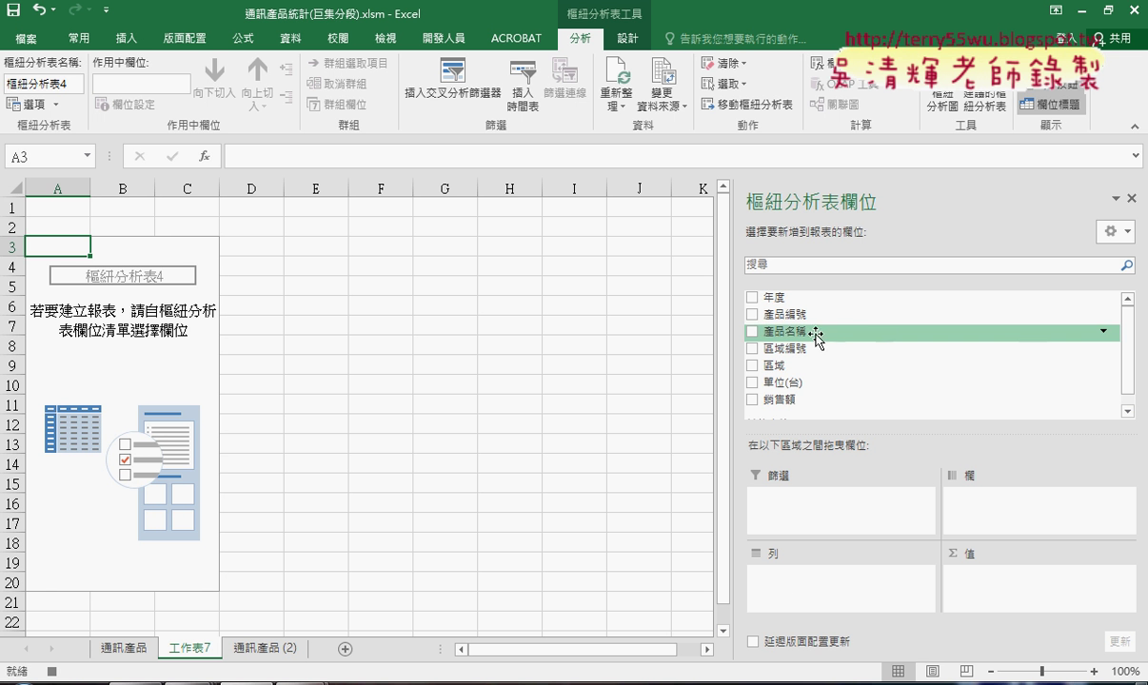
{"action": "left_click_drag", "start_coordinate": [801, 335], "coordinate": [987, 578]}
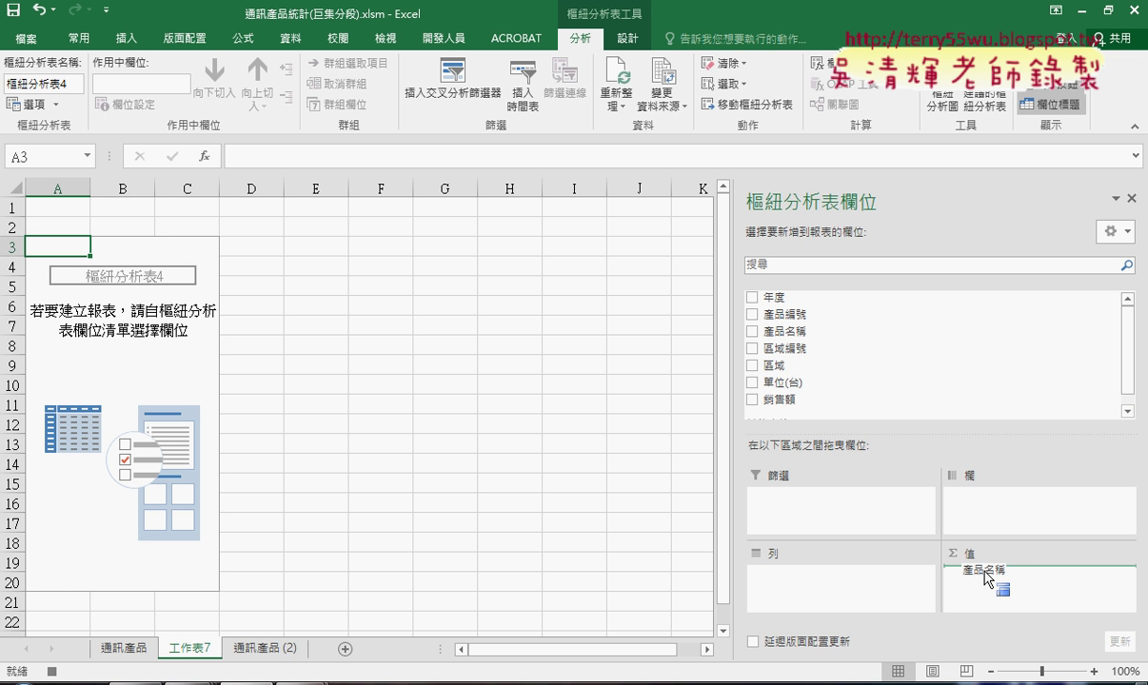
{"action": "left_click_drag", "start_coordinate": [988, 578], "coordinate": [990, 576]}
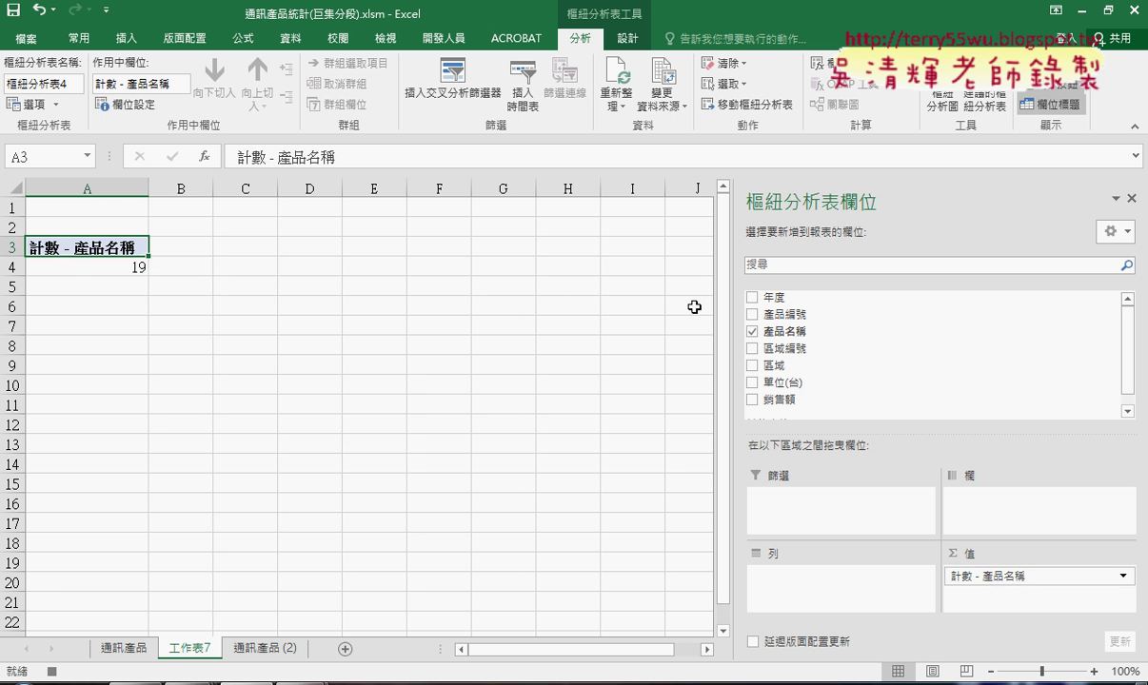
{"action": "left_click_drag", "start_coordinate": [799, 381], "coordinate": [979, 596]}
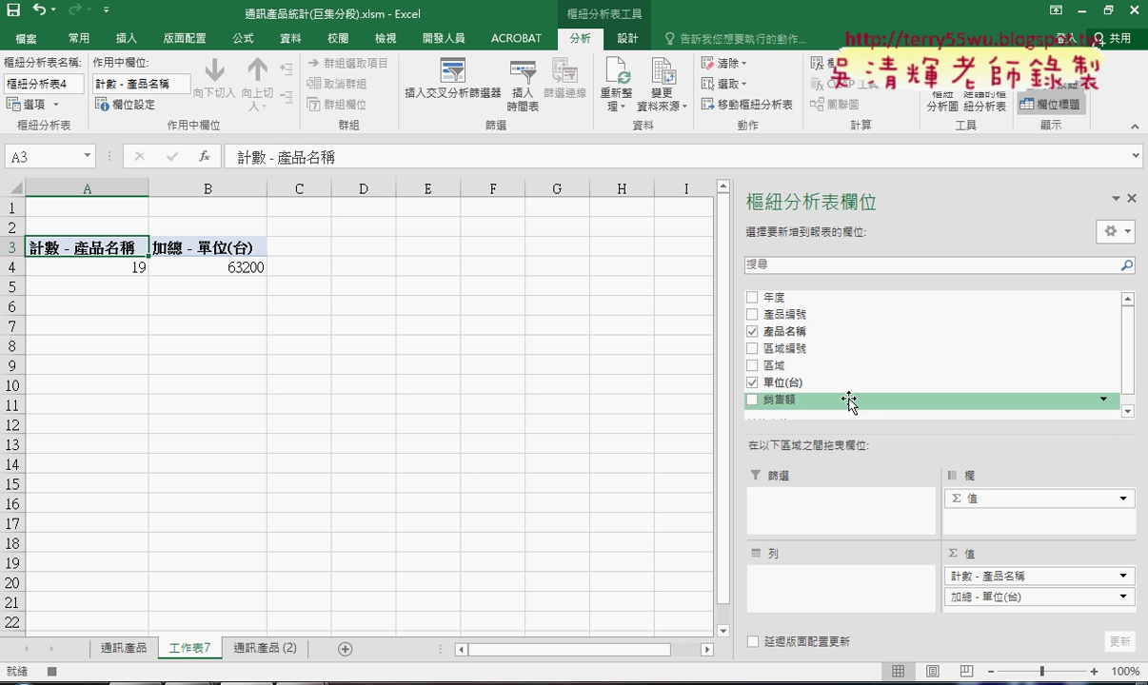
{"action": "left_click_drag", "start_coordinate": [789, 399], "coordinate": [963, 547]}
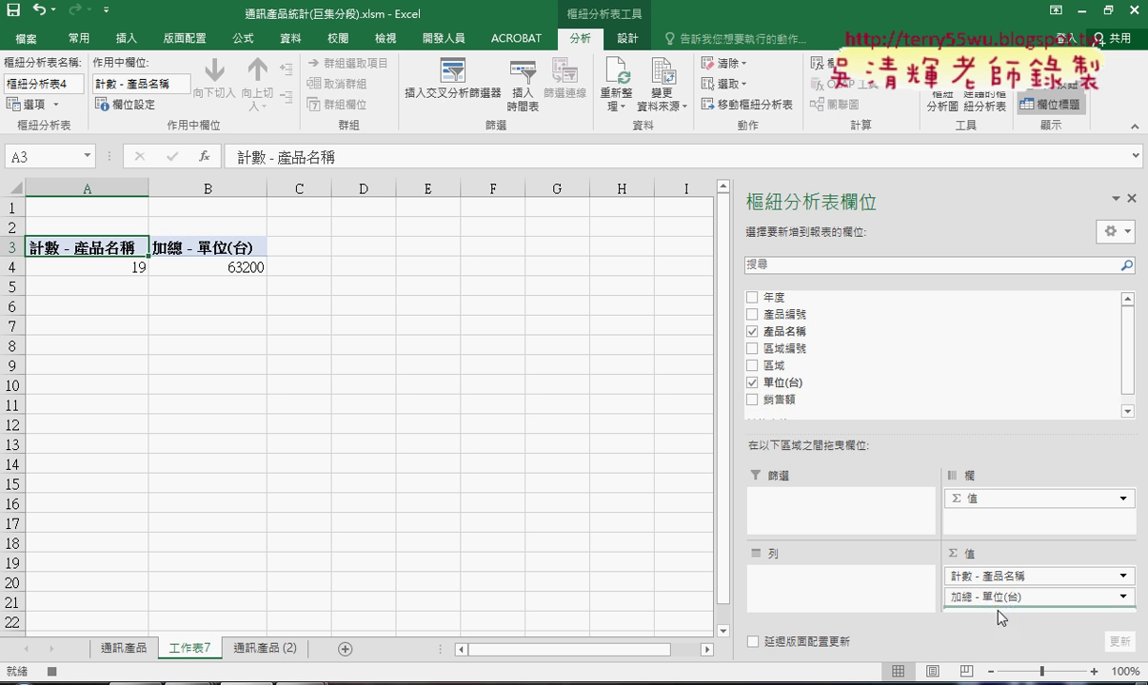
{"action": "left_click_drag", "start_coordinate": [998, 619], "coordinate": [1000, 616]}
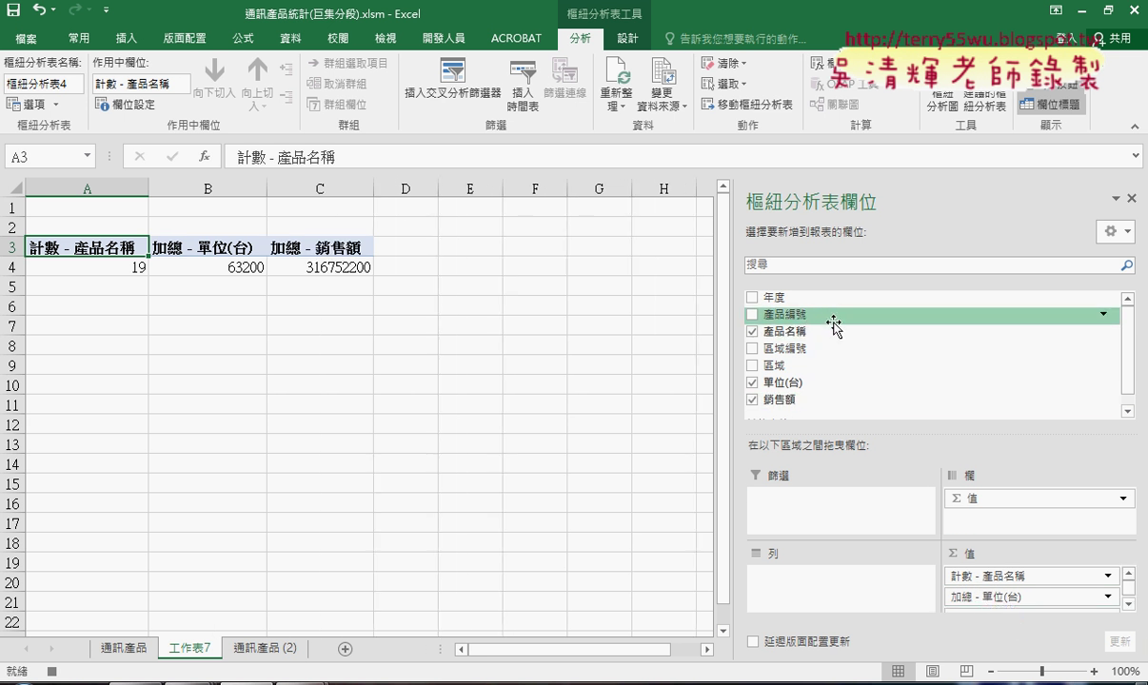
{"action": "left_click_drag", "start_coordinate": [803, 330], "coordinate": [802, 579]}
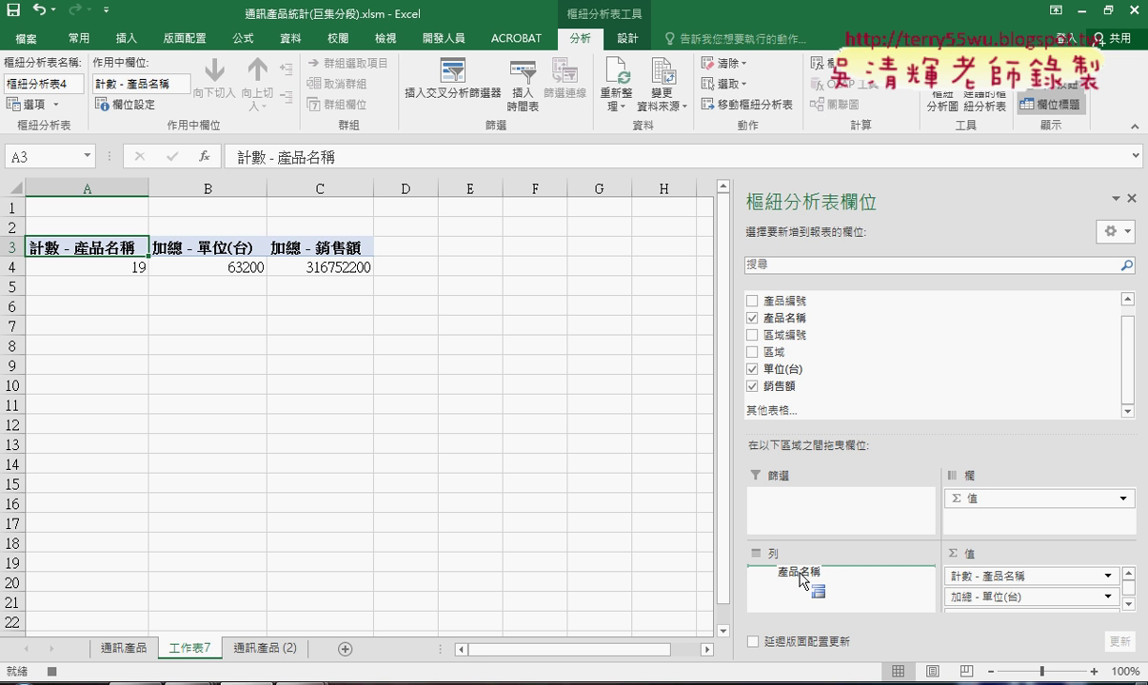
{"action": "left_click_drag", "start_coordinate": [802, 579], "coordinate": [802, 579]}
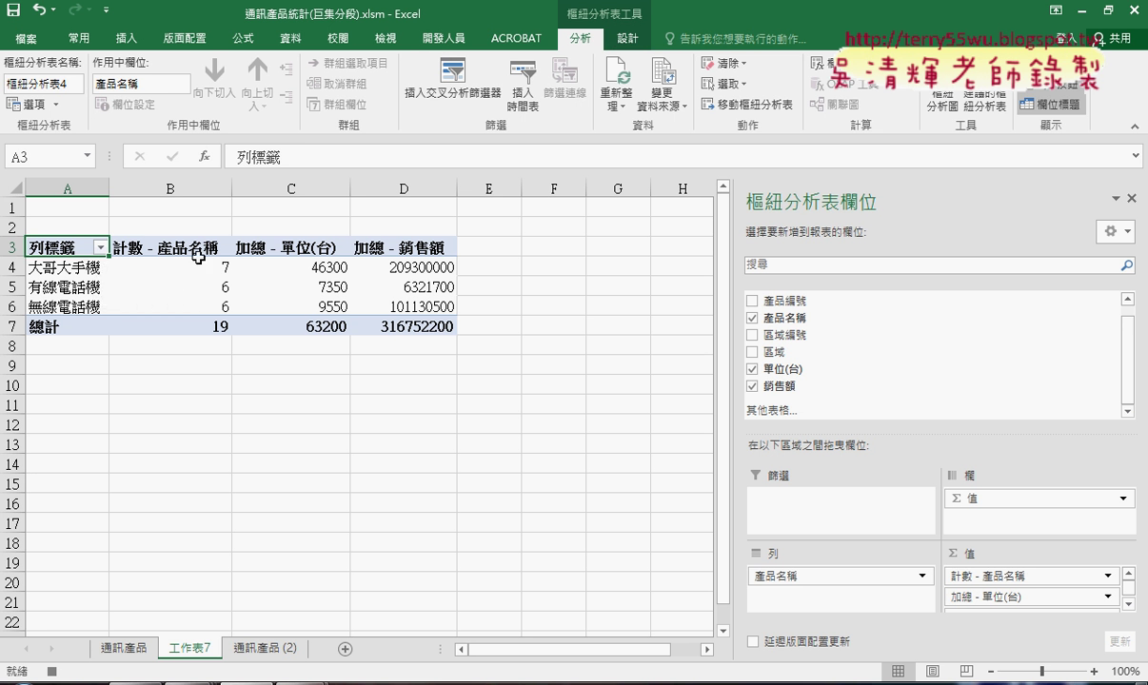
Step: Stop recording and open the 樞紐分析表巨集 macro code for editing
{"action": "left_click", "coordinate": [458, 44]}
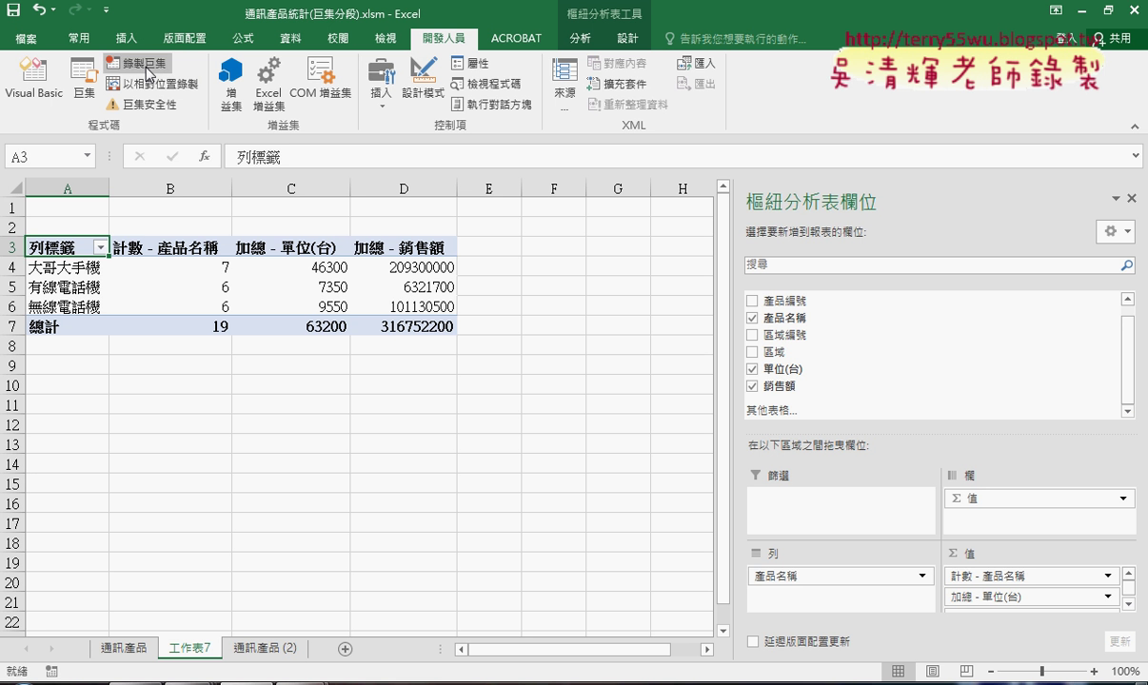
{"action": "left_click", "coordinate": [95, 88]}
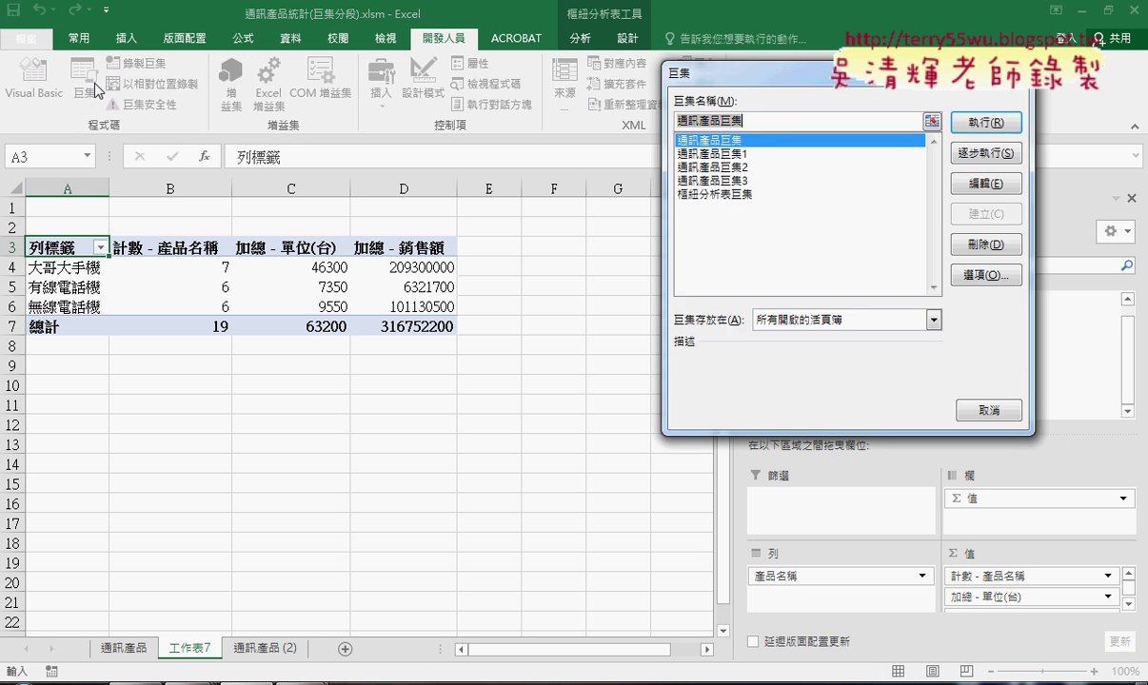
{"action": "left_click", "coordinate": [705, 196]}
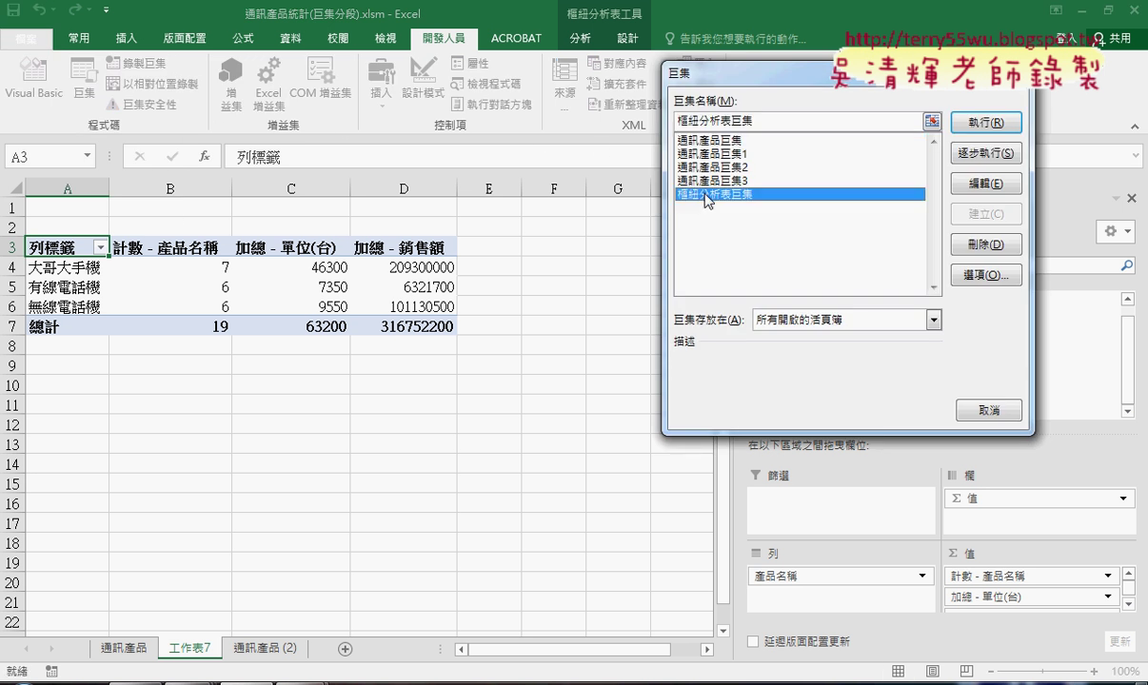
{"action": "left_click", "coordinate": [993, 187]}
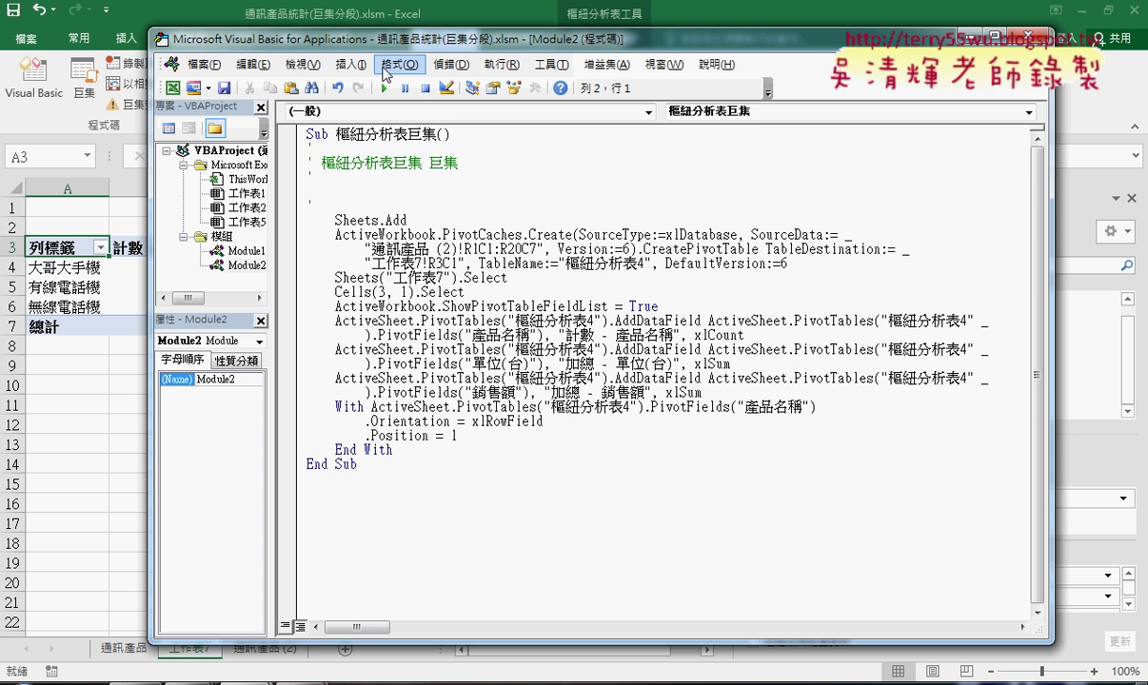
{"action": "left_click_drag", "start_coordinate": [366, 38], "coordinate": [446, 38]}
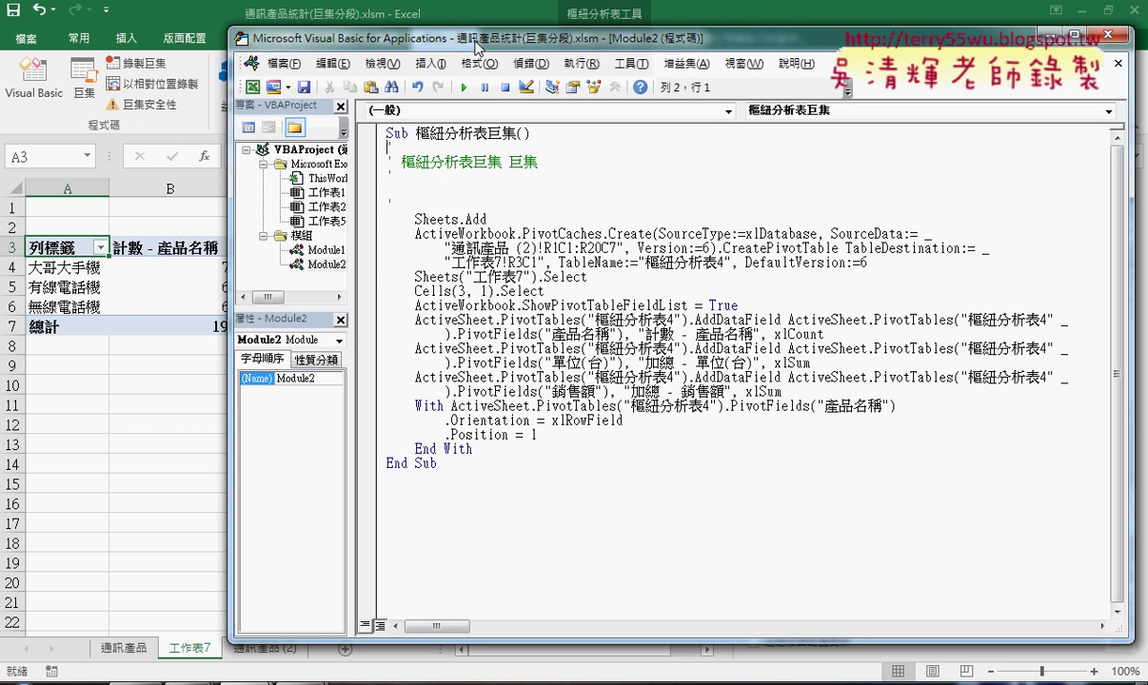
Step: Delete the 工作表7 pivot sheet from the workbook
{"action": "left_click", "coordinate": [195, 652]}
{"action": "right_click", "coordinate": [195, 652]}
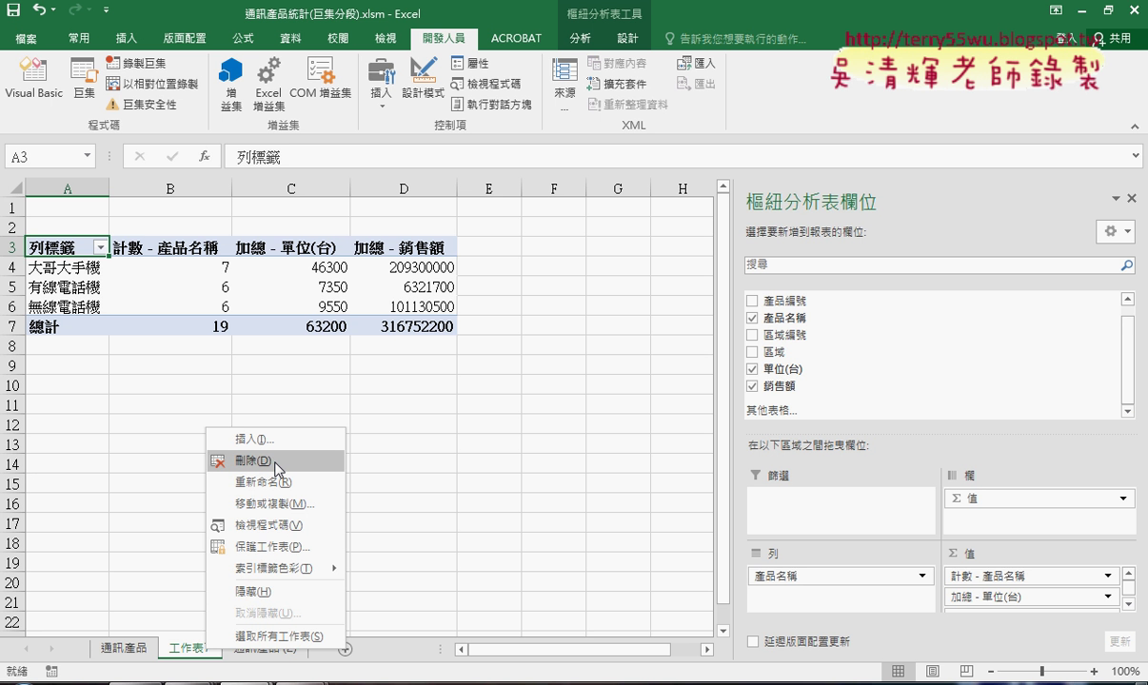
{"action": "left_click", "coordinate": [243, 438]}
{"action": "left_click", "coordinate": [535, 398]}
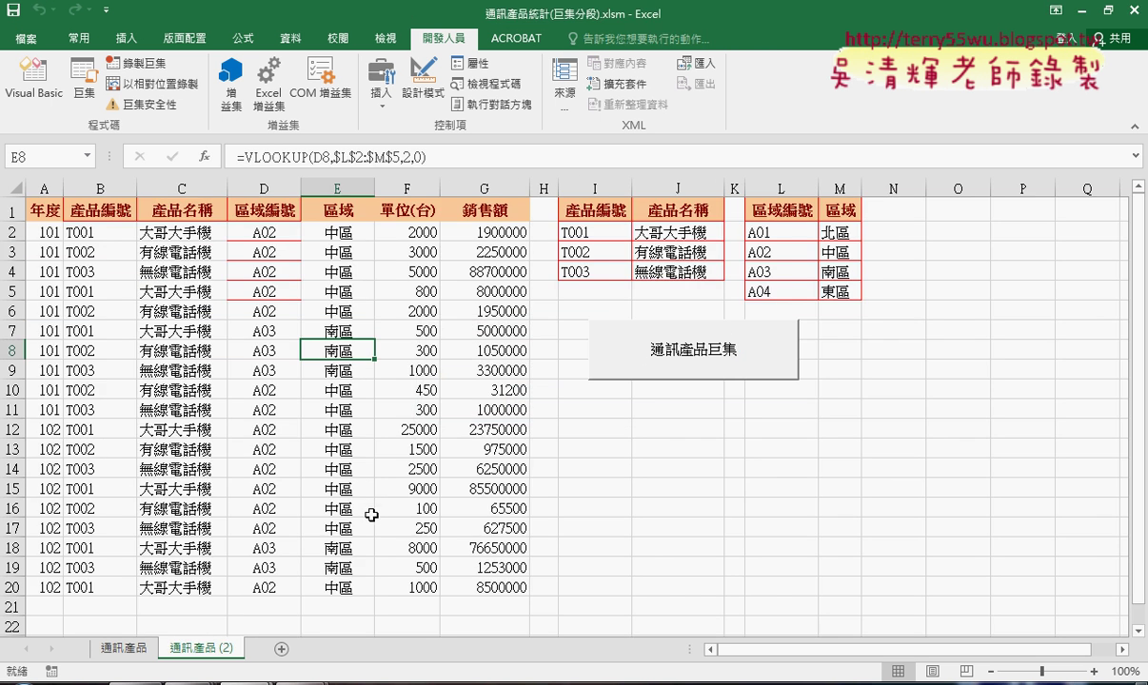
Step: Show the Module2 macro code beside the 通訊產品 (2) data
{"action": "left_click", "coordinate": [86, 98]}
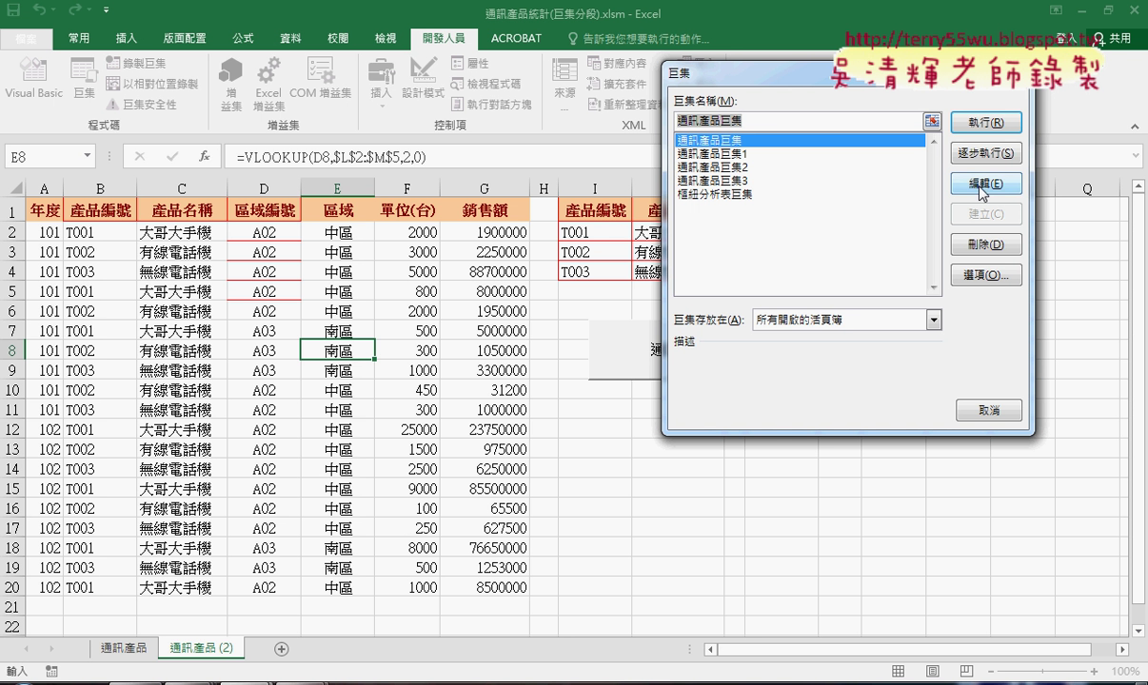
{"action": "left_click", "coordinate": [985, 183]}
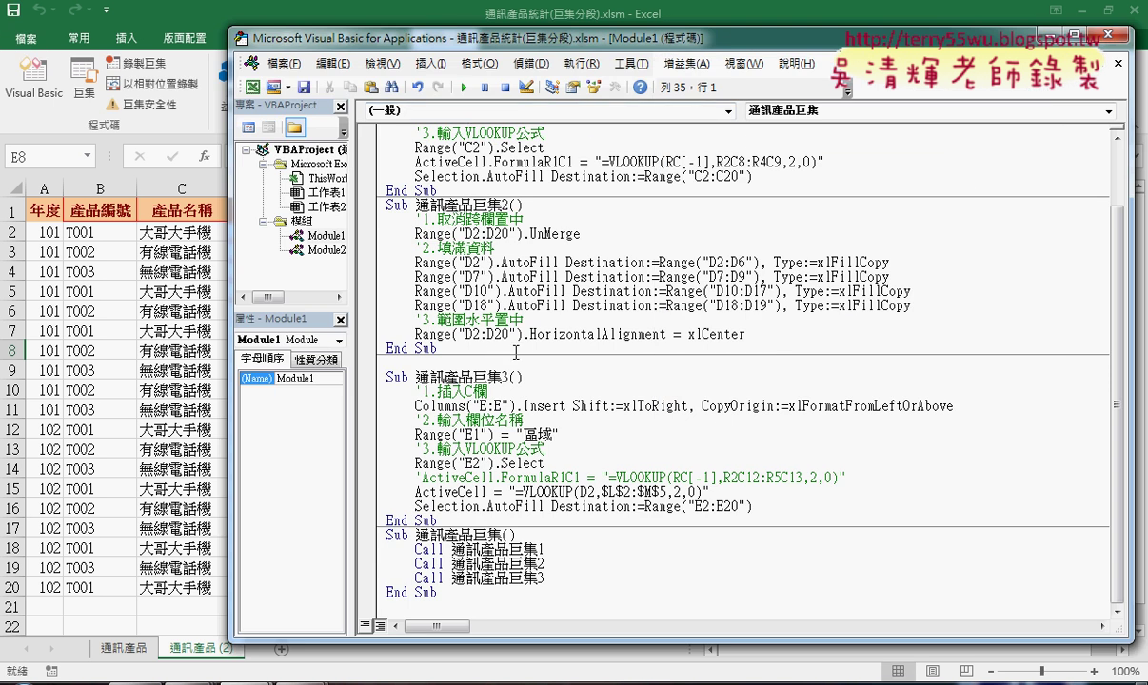
{"action": "scroll", "coordinate": [515, 352], "scroll_direction": "up", "scroll_amount": 2}
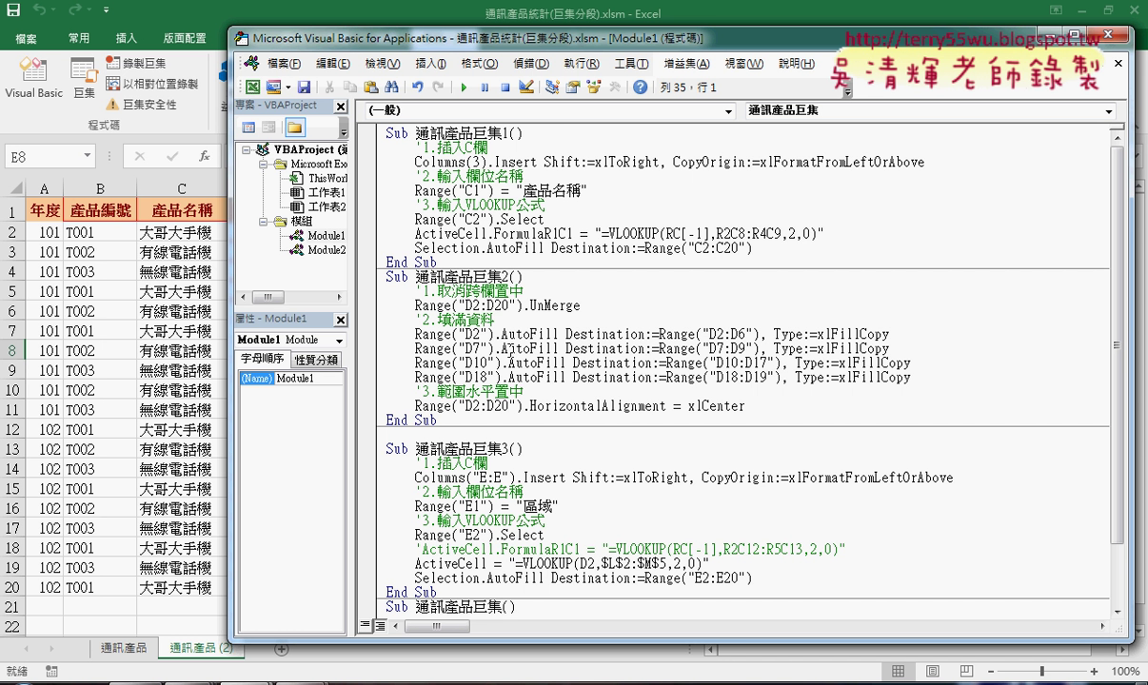
{"action": "double_click", "coordinate": [324, 250]}
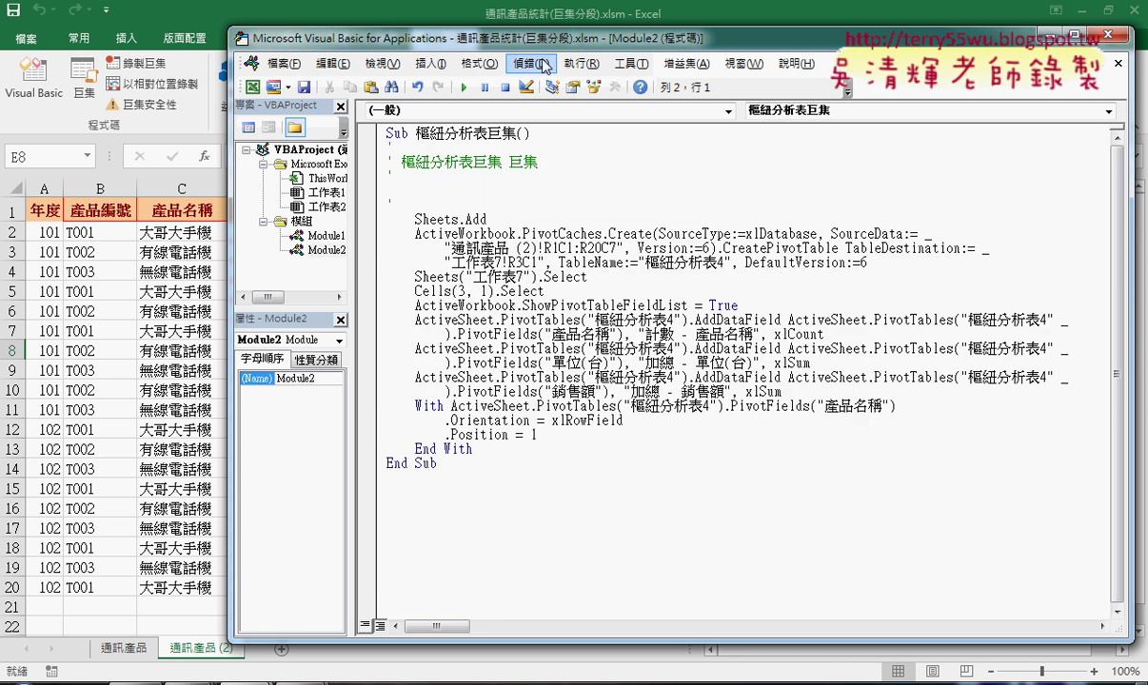
{"action": "left_click_drag", "start_coordinate": [514, 38], "coordinate": [615, 26]}
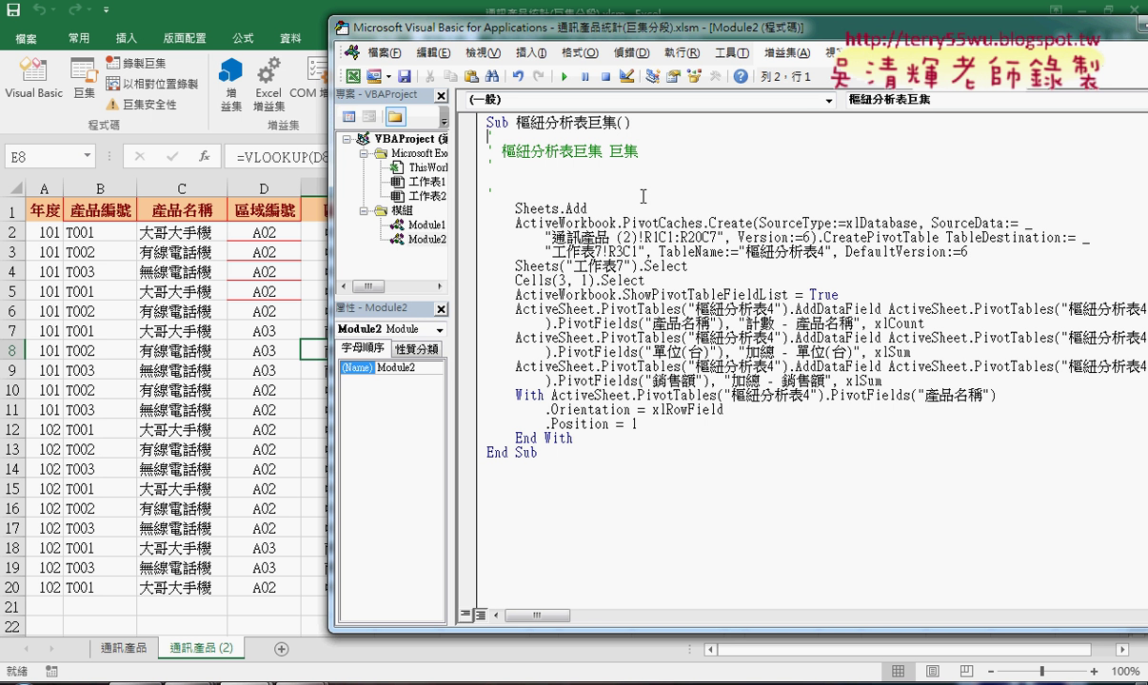
{"action": "left_click", "coordinate": [643, 196]}
Step: Delete the recorded comment lines so Sheets.Add directly follows Sub 樞紐分析表巨集()
{"action": "left_click", "coordinate": [491, 139], "text": "shift"}
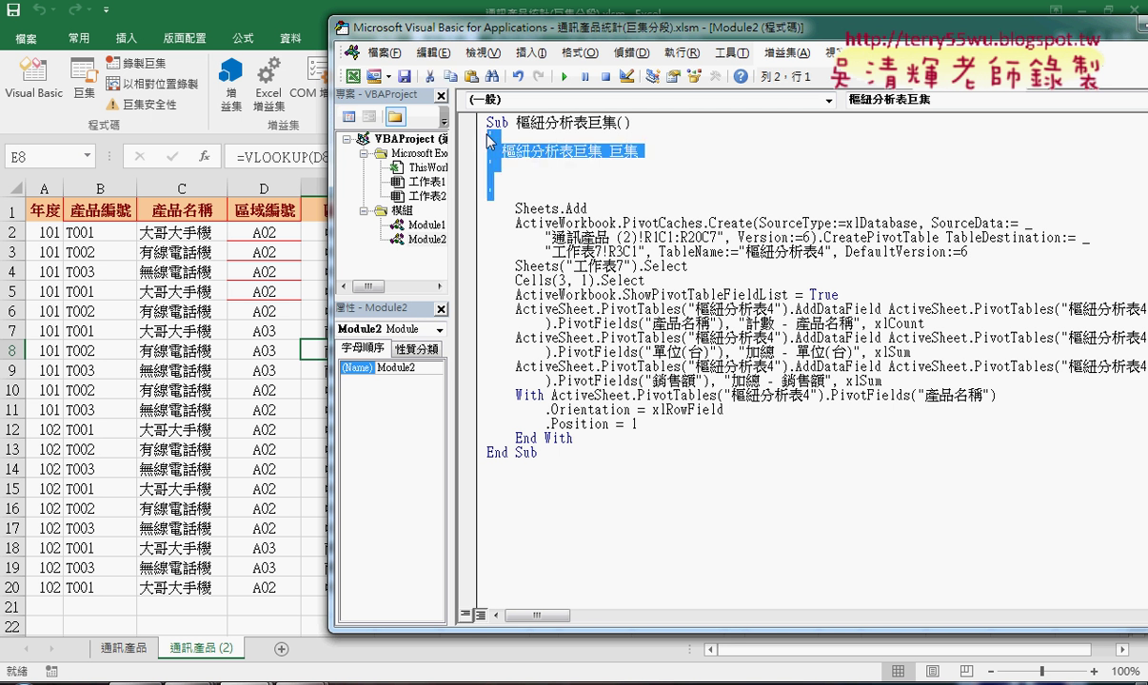
{"action": "key", "text": "Delete"}
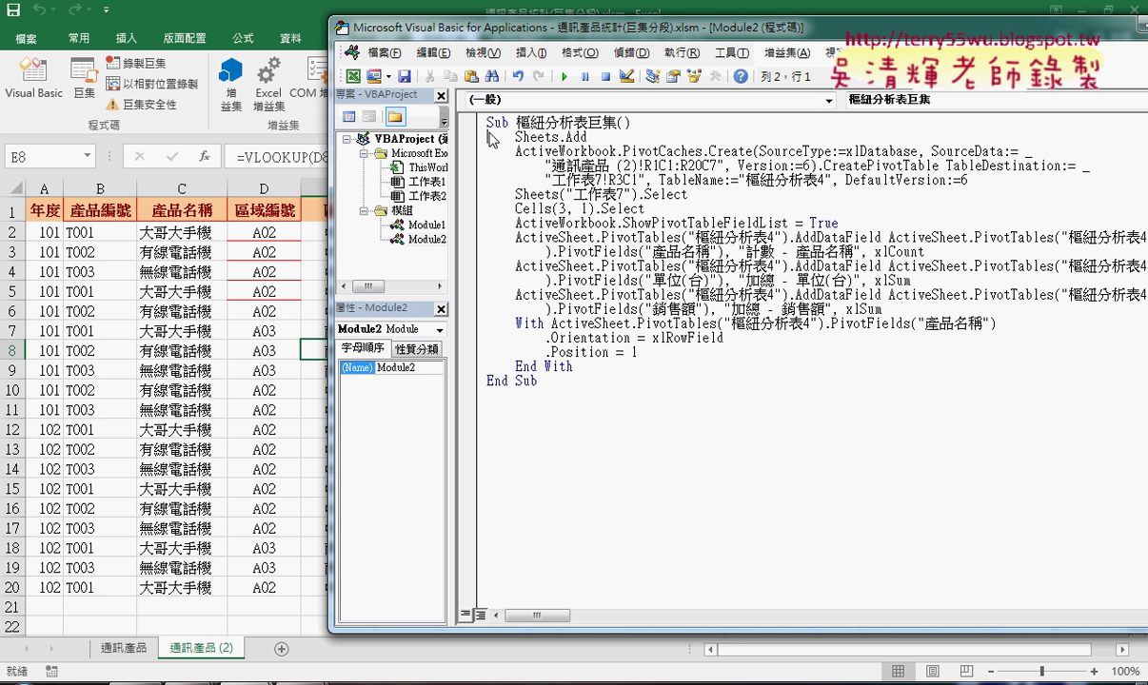
{"action": "double_click", "coordinate": [533, 137]}
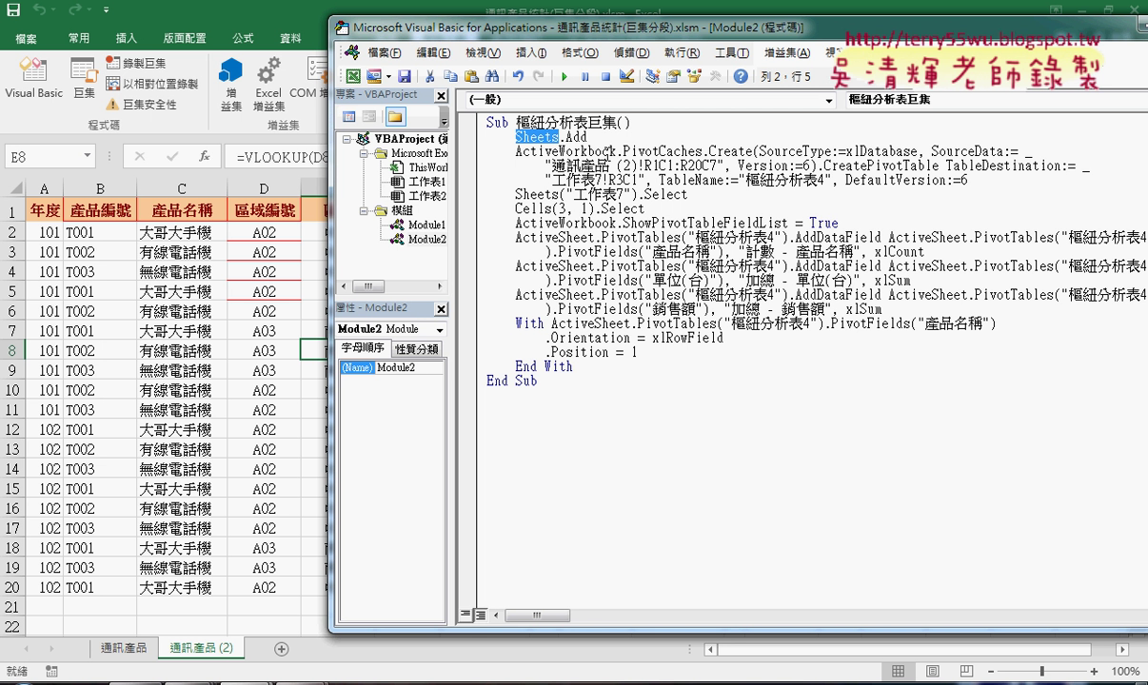
Step: Step through the macro with F8 to run Sheets.Add, creating sheet 工作表8
{"action": "key", "text": "F8"}
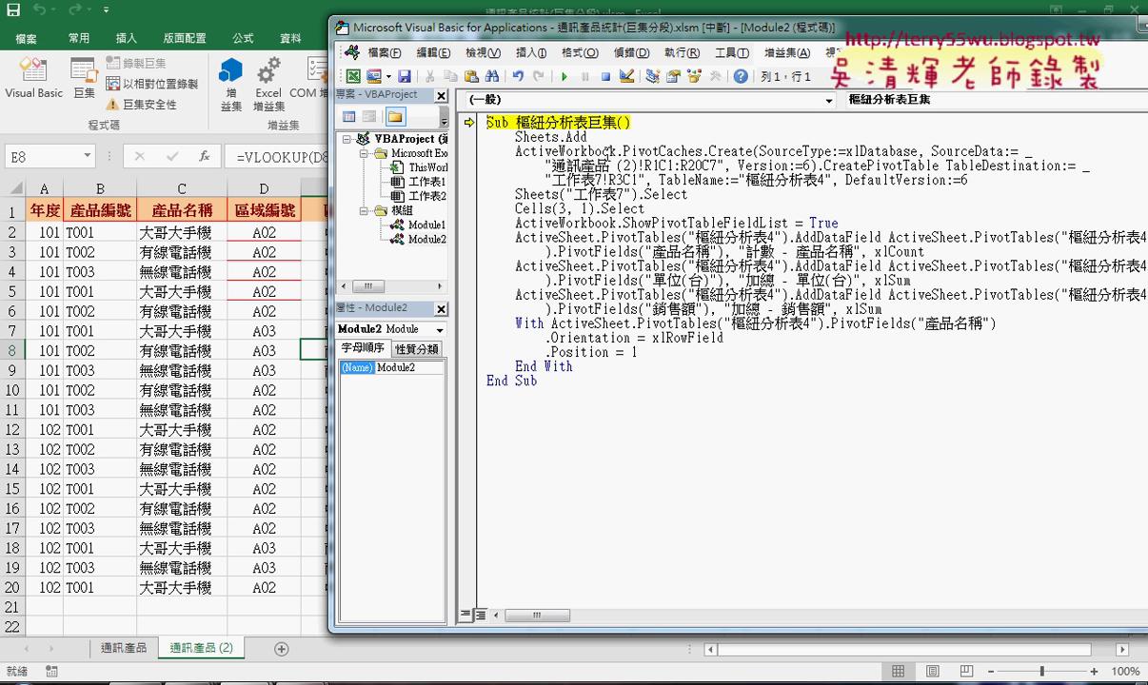
{"action": "key", "text": "F8"}
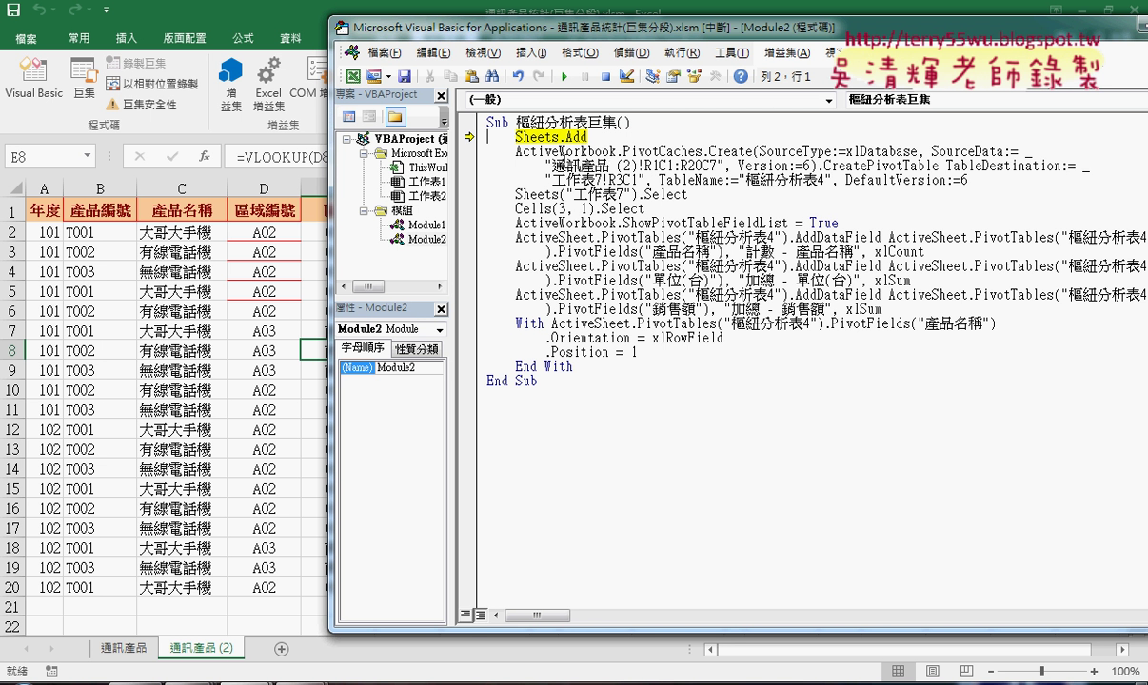
{"action": "left_click", "coordinate": [561, 137]}
{"action": "left_click_drag", "start_coordinate": [561, 137], "coordinate": [515, 137]}
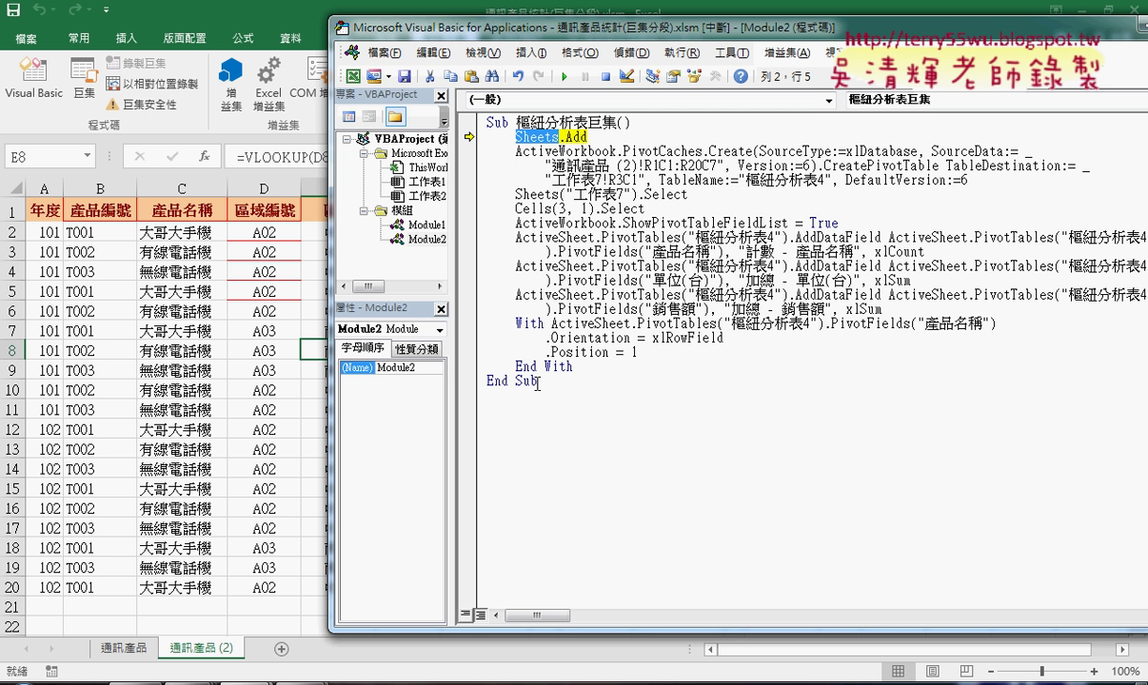
{"action": "key", "text": "F8"}
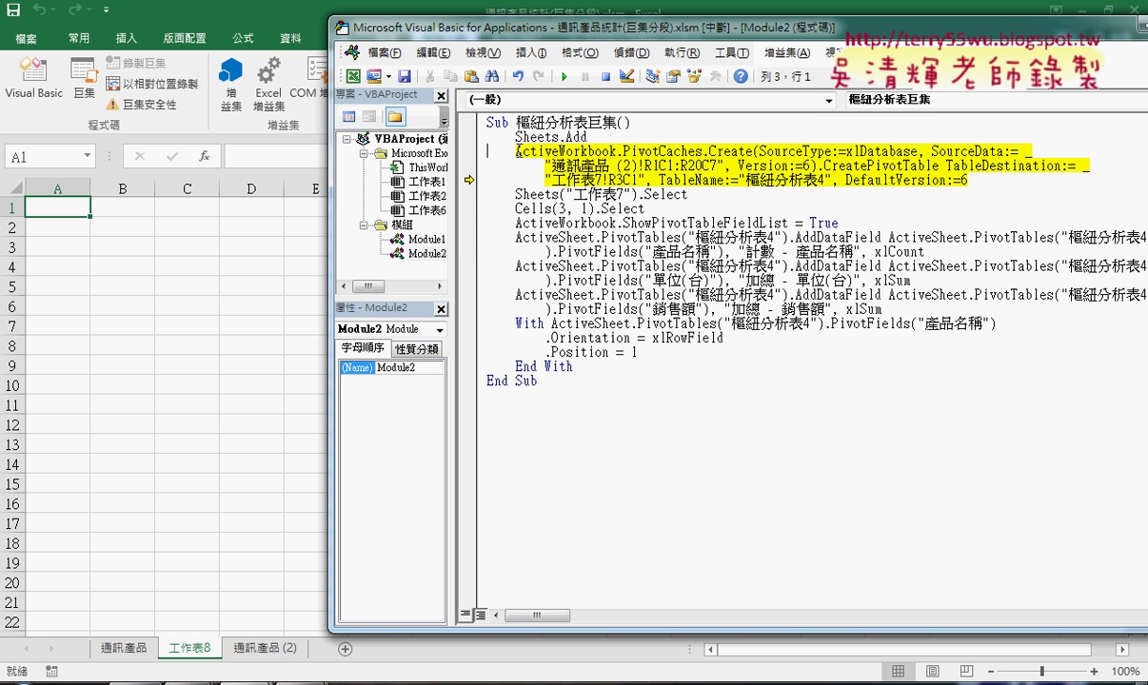
Step: Select the PivotCaches, Pivot and Create words in the statement to explain them
{"action": "left_click_drag", "start_coordinate": [515, 152], "coordinate": [616, 152]}
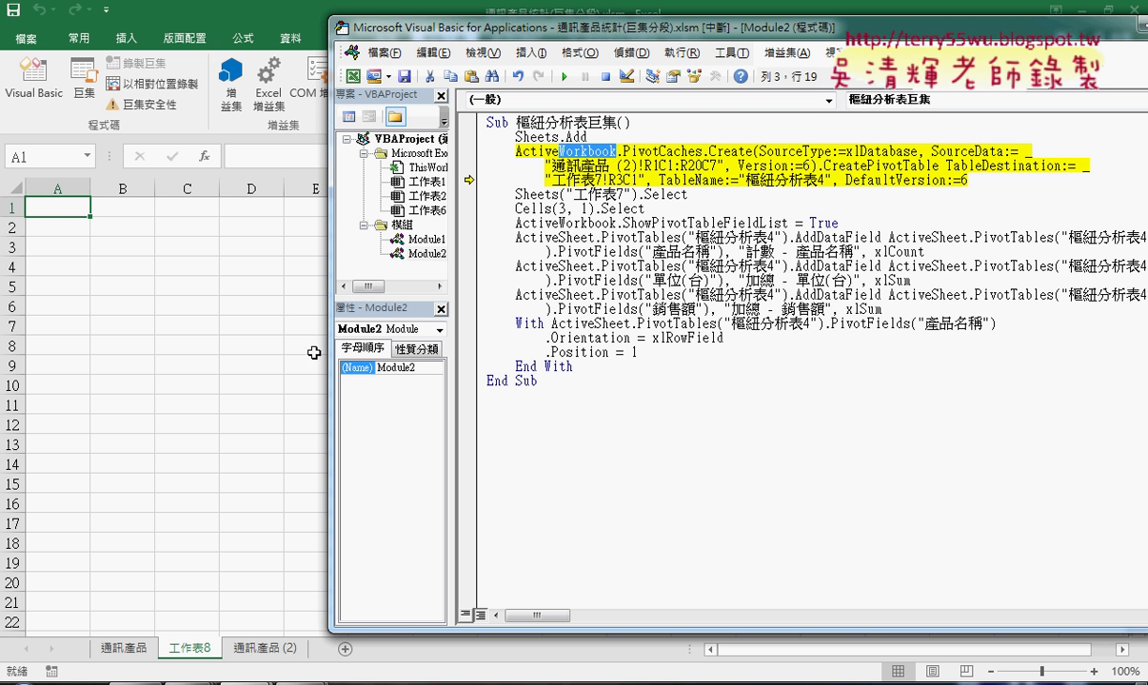
{"action": "left_click_drag", "start_coordinate": [623, 150], "coordinate": [660, 150]}
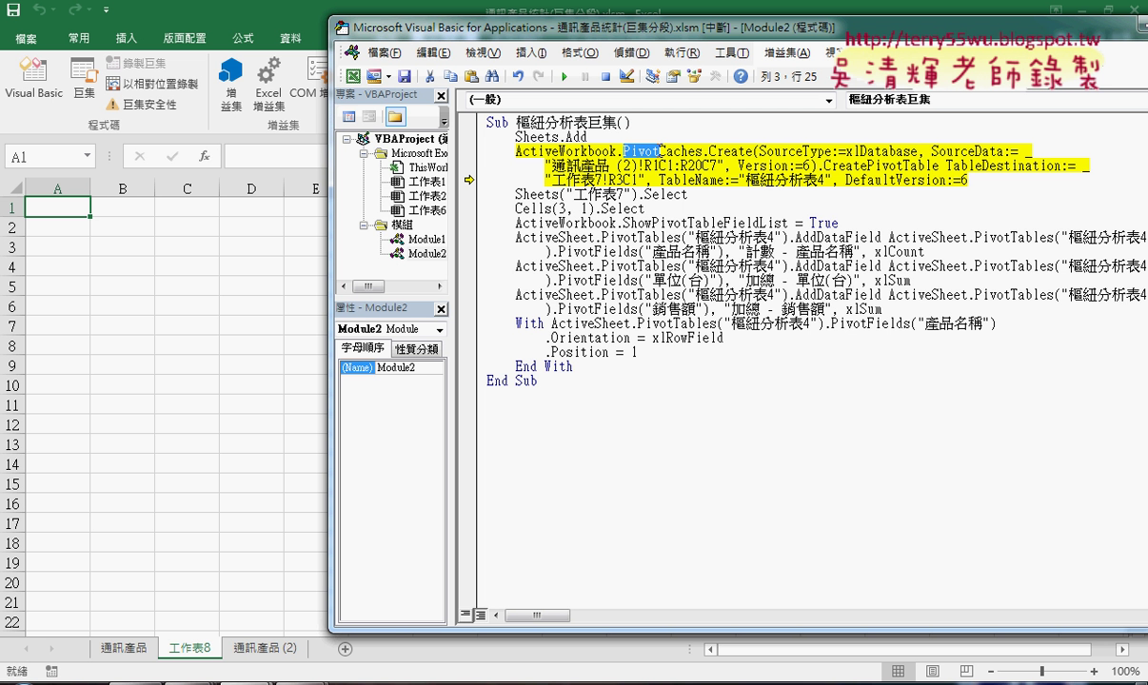
{"action": "mouse_move", "coordinate": [702, 151]}
{"action": "left_mouse_down"}
{"action": "mouse_move", "coordinate": [689, 151]}
{"action": "mouse_move", "coordinate": [735, 150]}
{"action": "left_mouse_up"}
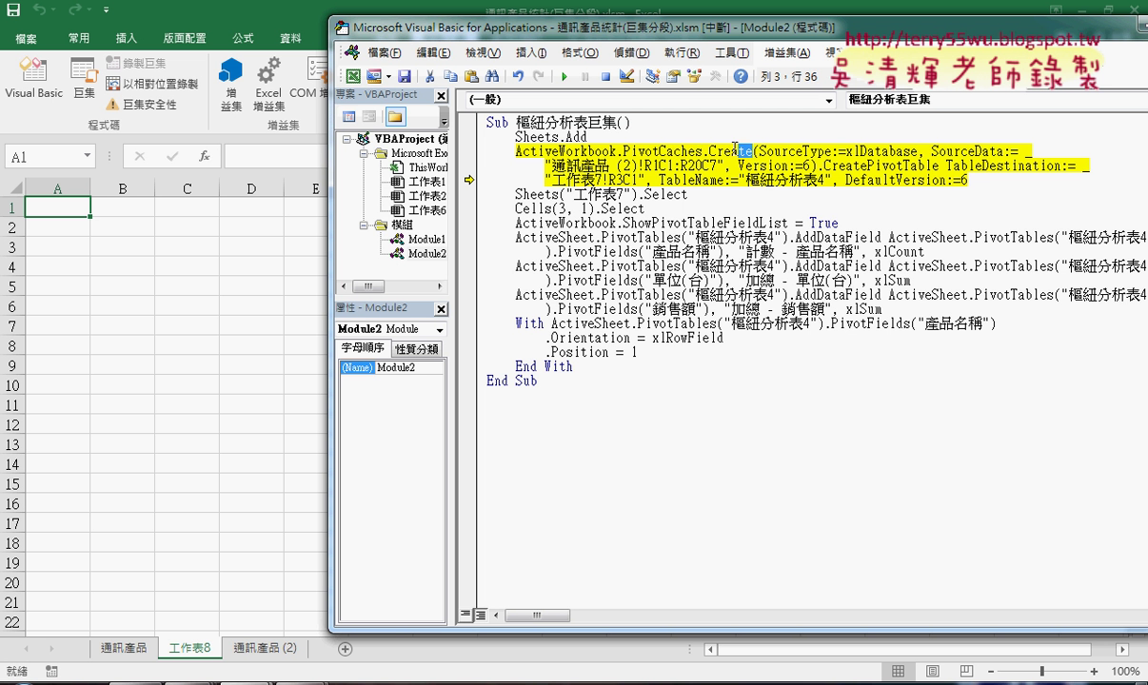
{"action": "double_click", "coordinate": [734, 150]}
{"action": "key", "text": "F5"}
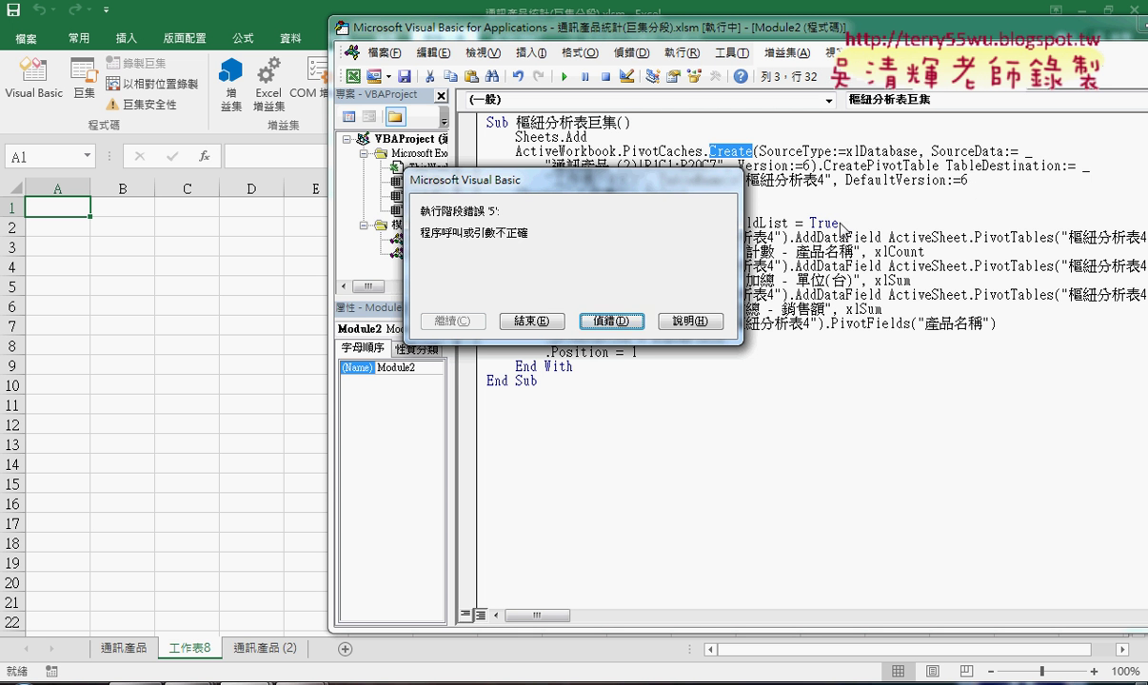
{"action": "left_click", "coordinate": [610, 321]}
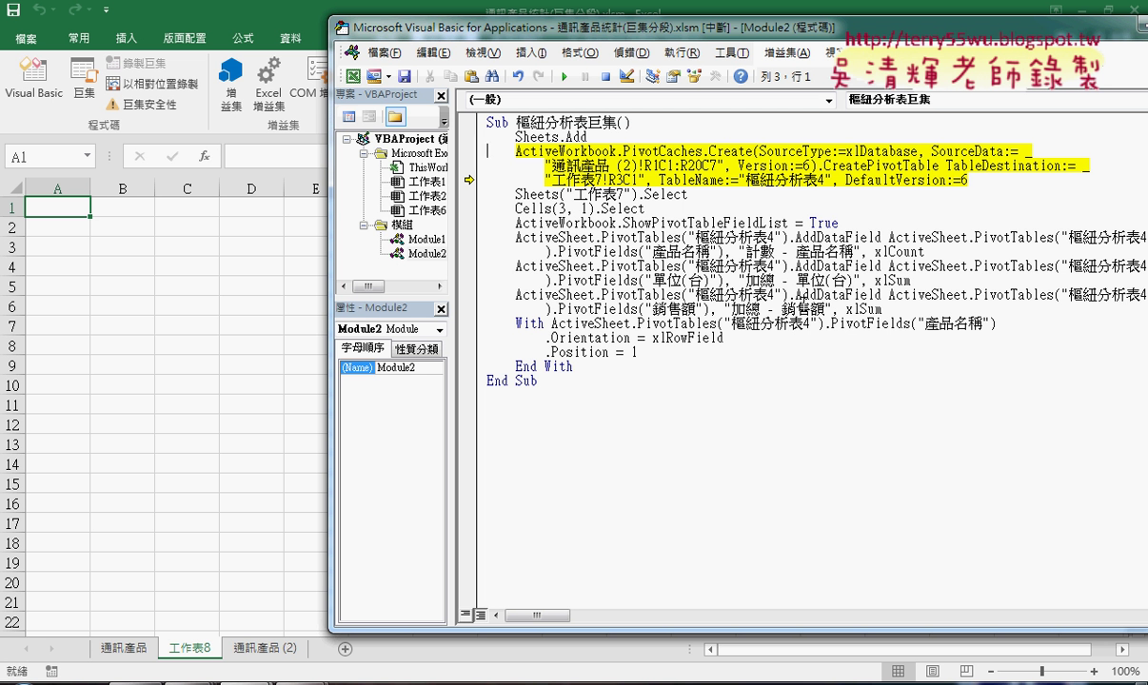
{"action": "left_click", "coordinate": [705, 236]}
{"action": "left_click", "coordinate": [786, 150]}
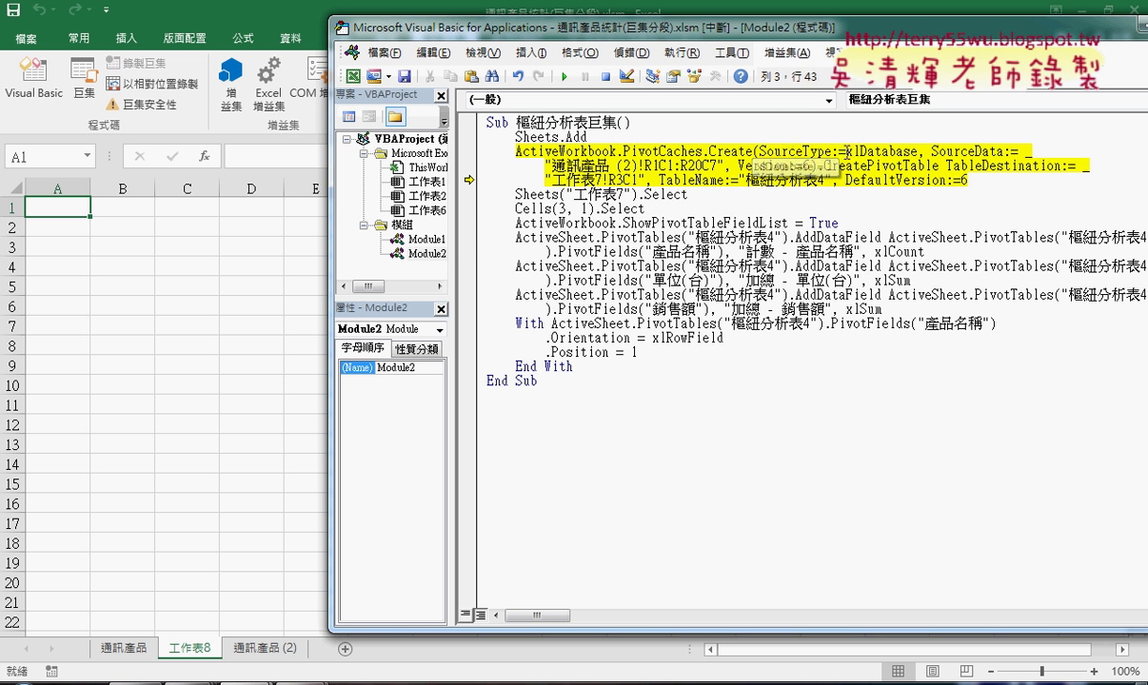
{"action": "left_click", "coordinate": [830, 151]}
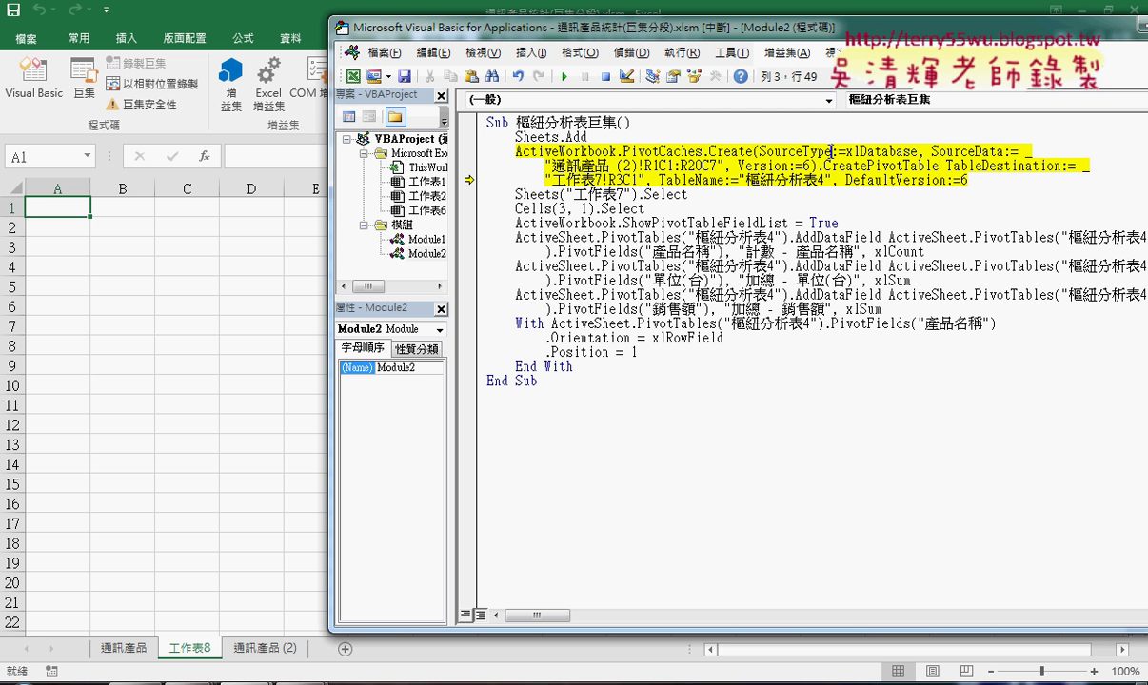
{"action": "left_click_drag", "start_coordinate": [830, 150], "coordinate": [758, 151]}
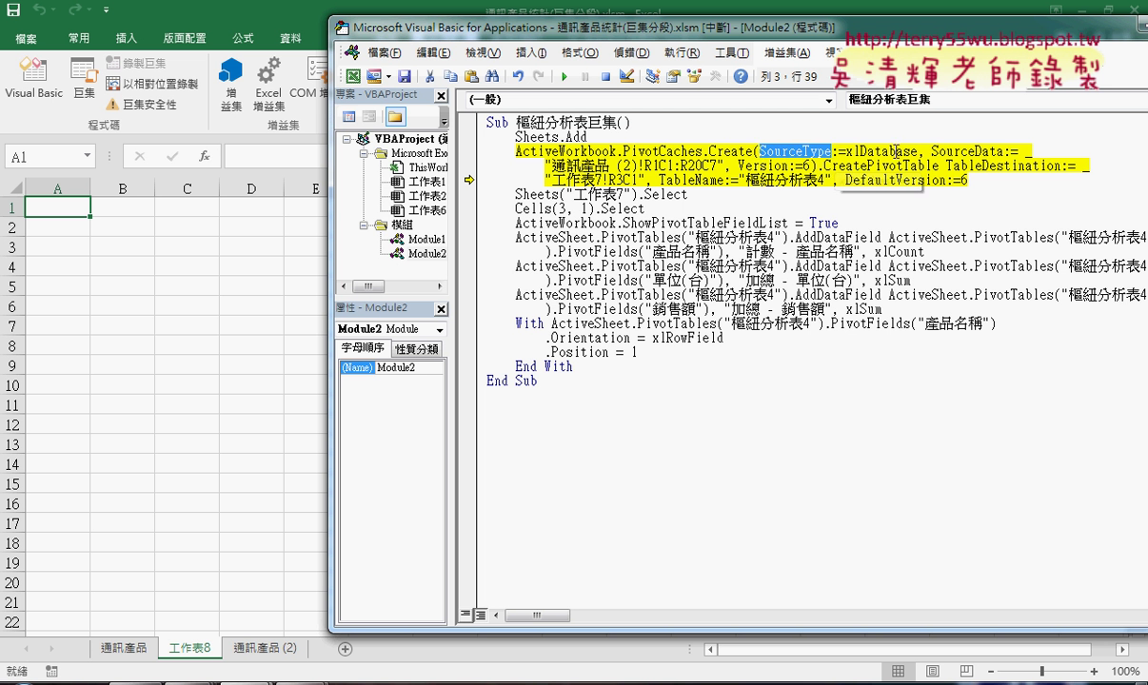
{"action": "mouse_move", "coordinate": [862, 151]}
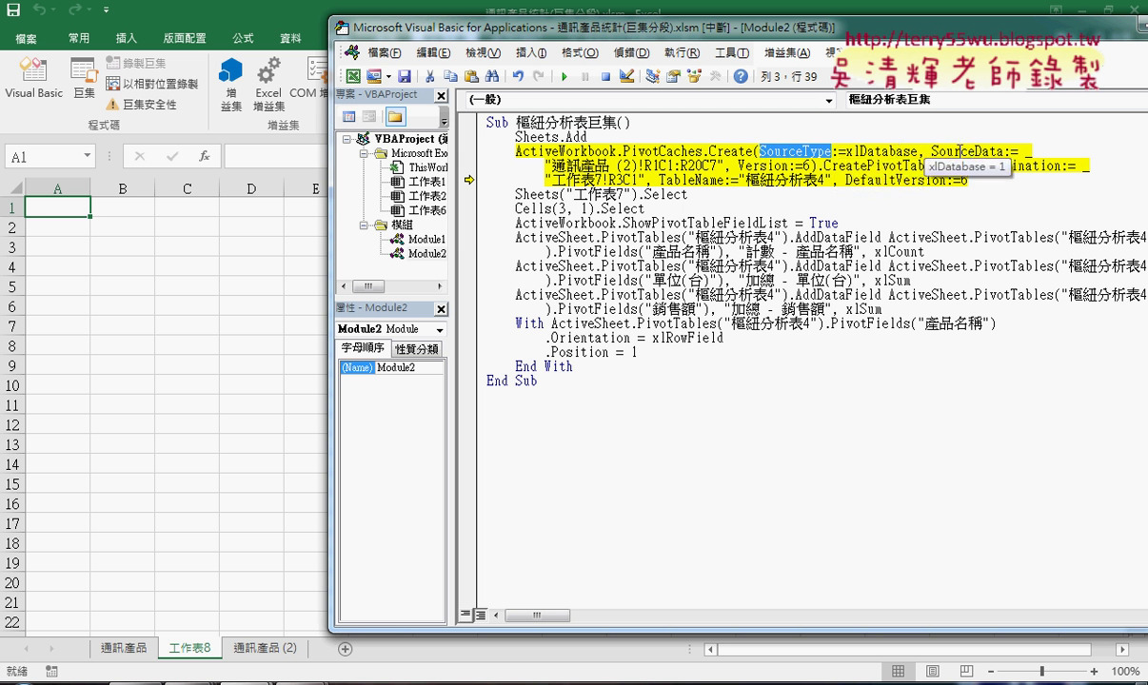
{"action": "left_click_drag", "start_coordinate": [974, 151], "coordinate": [932, 151]}
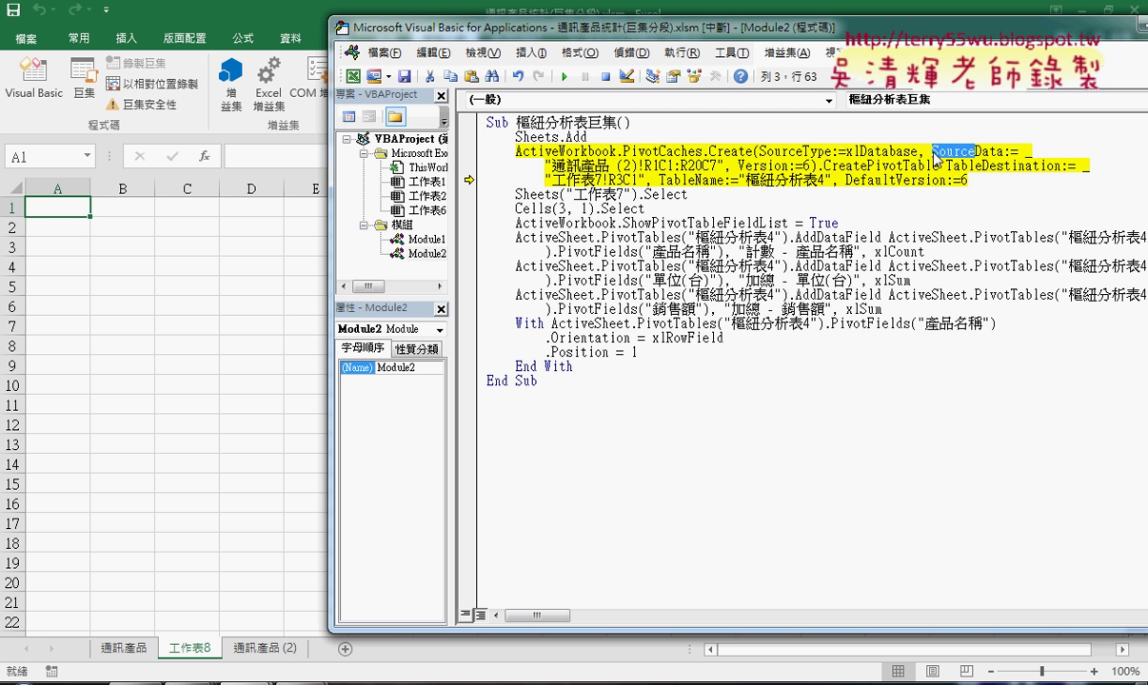
{"action": "left_click_drag", "start_coordinate": [968, 150], "coordinate": [1002, 150]}
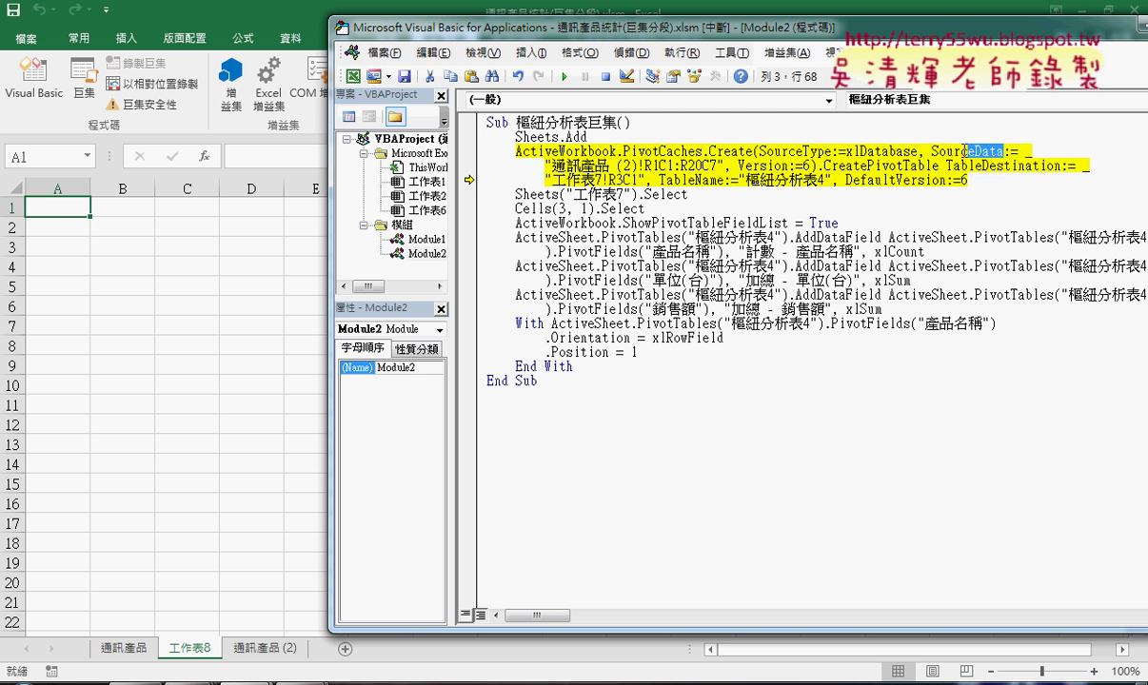
{"action": "double_click", "coordinate": [965, 150]}
{"action": "mouse_move", "coordinate": [925, 144]}
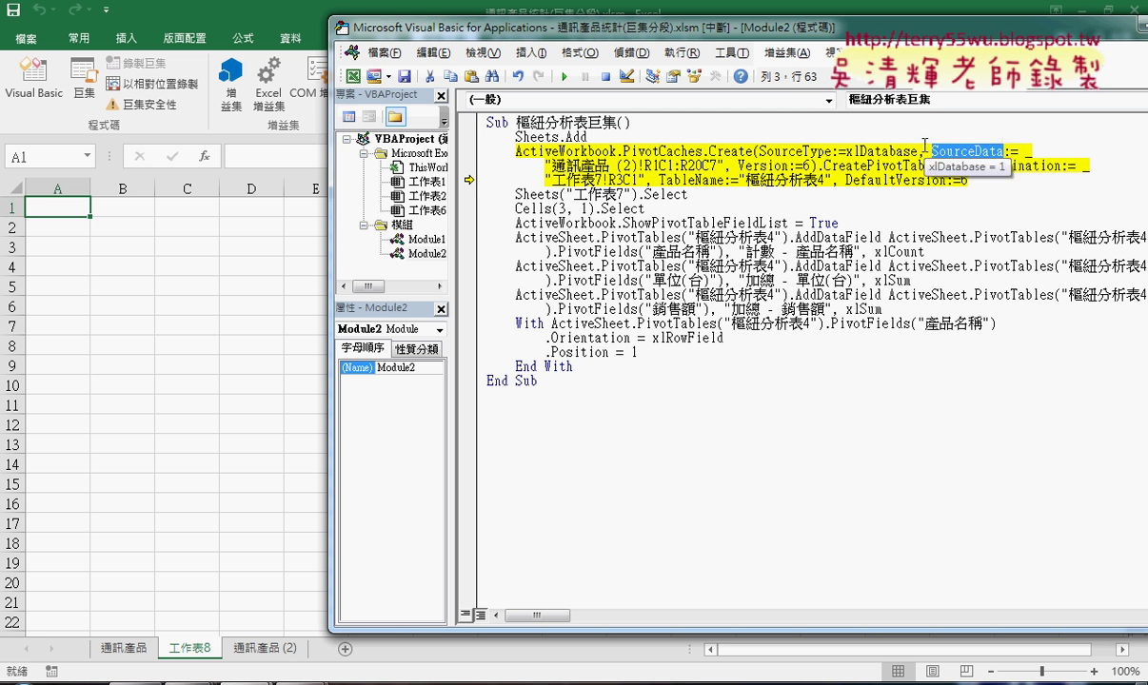
{"action": "left_click_drag", "start_coordinate": [544, 165], "coordinate": [722, 166]}
{"action": "mouse_move", "coordinate": [569, 166]}
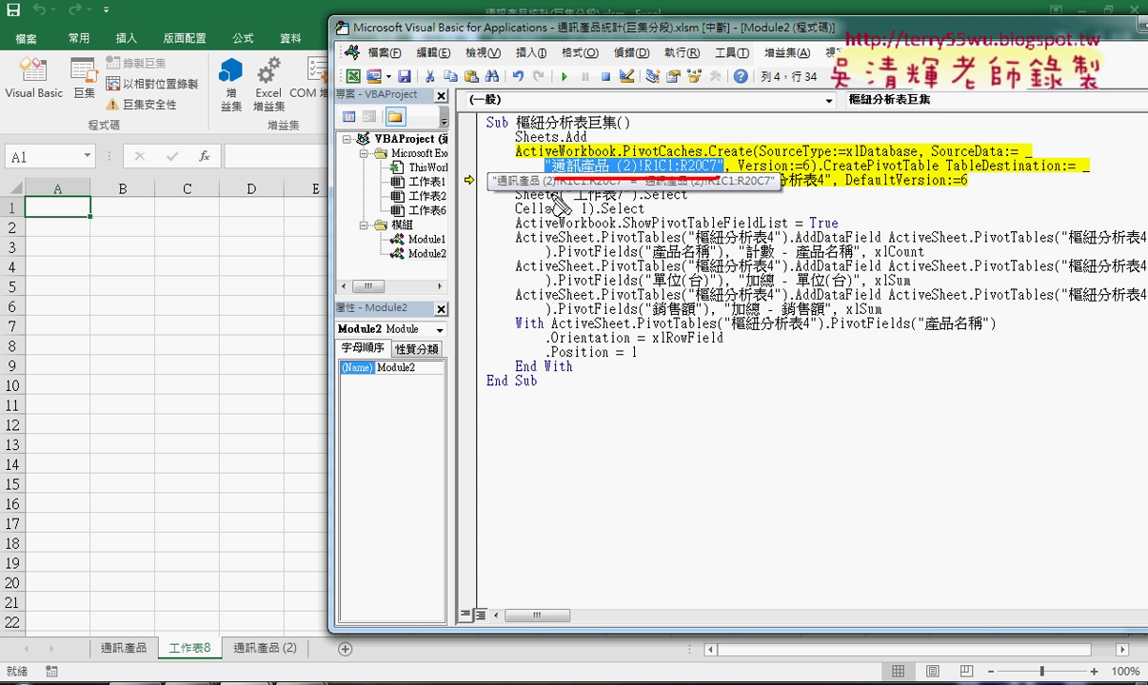
{"action": "left_click_drag", "start_coordinate": [297, 656], "coordinate": [233, 657]}
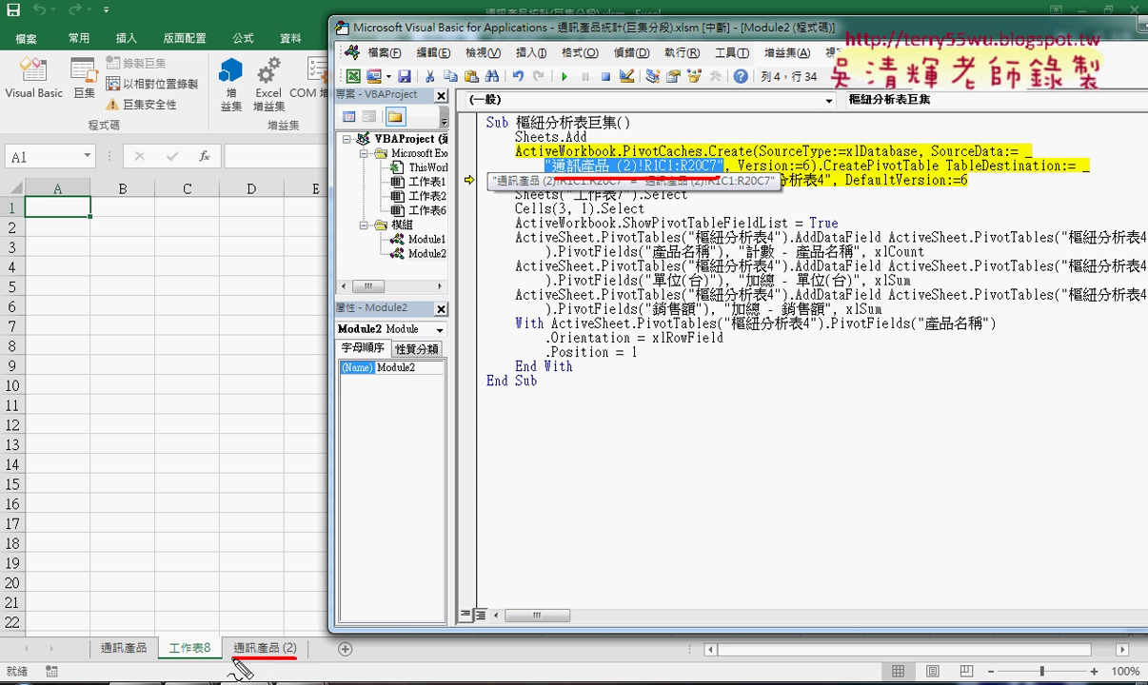
{"action": "mouse_move", "coordinate": [224, 570]}
{"action": "left_mouse_down"}
{"action": "mouse_move", "coordinate": [234, 636]}
{"action": "mouse_move", "coordinate": [267, 601]}
{"action": "left_mouse_up"}
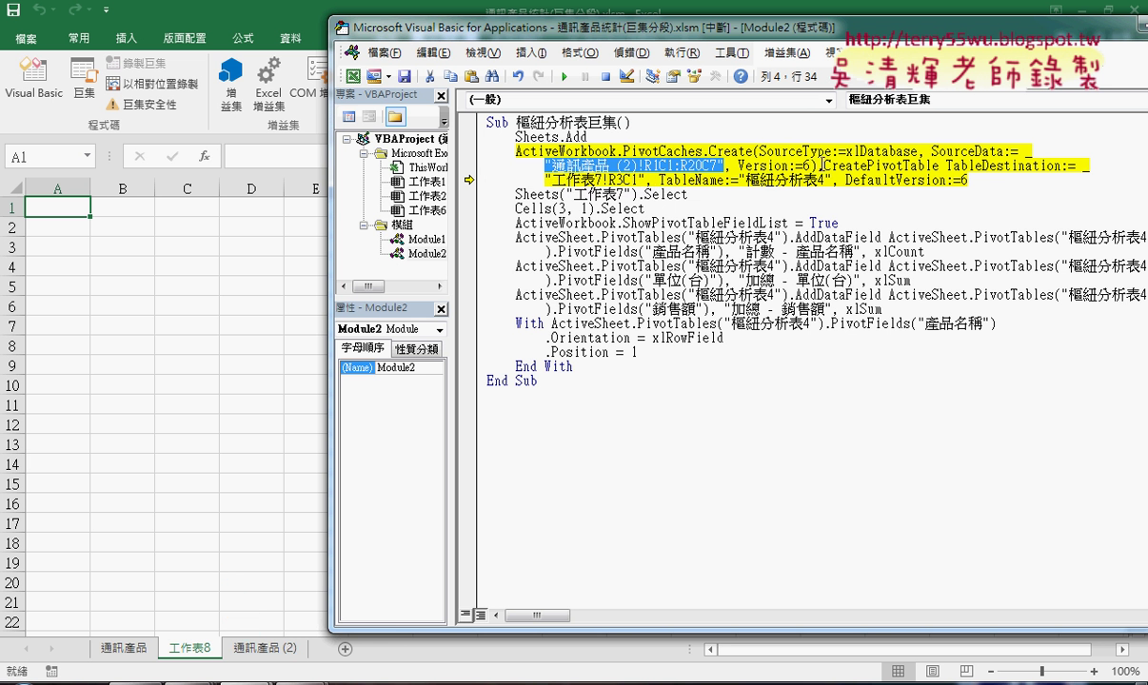
{"action": "mouse_move", "coordinate": [814, 155]}
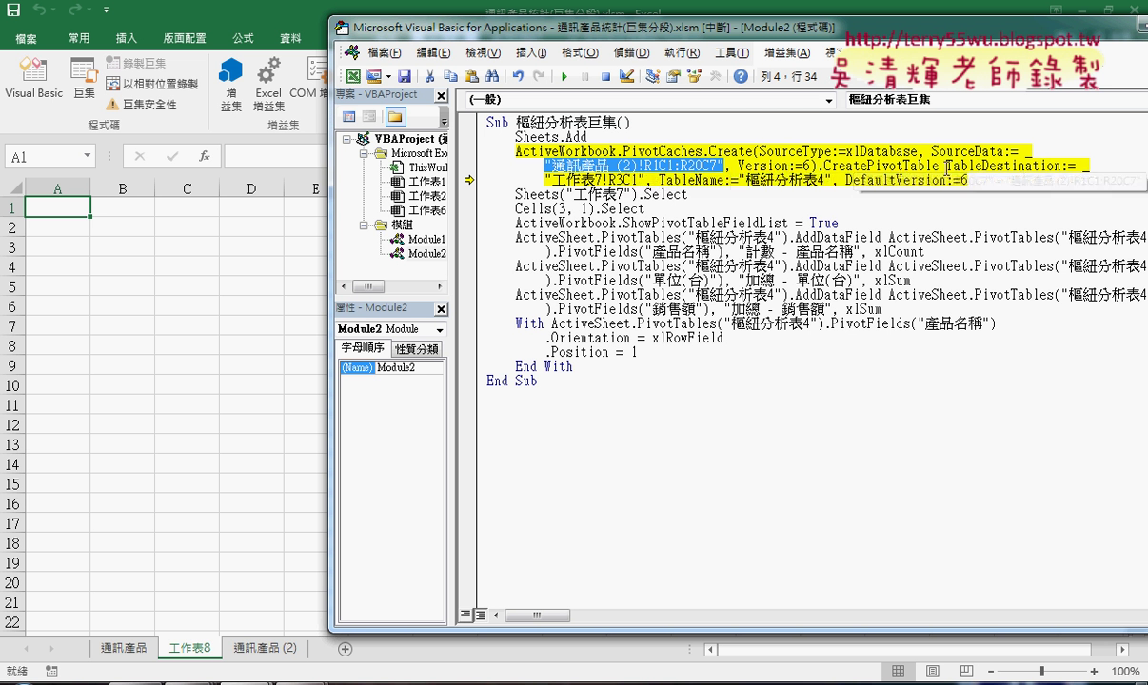
{"action": "left_click_drag", "start_coordinate": [947, 167], "coordinate": [973, 167]}
{"action": "left_click", "coordinate": [1010, 169]}
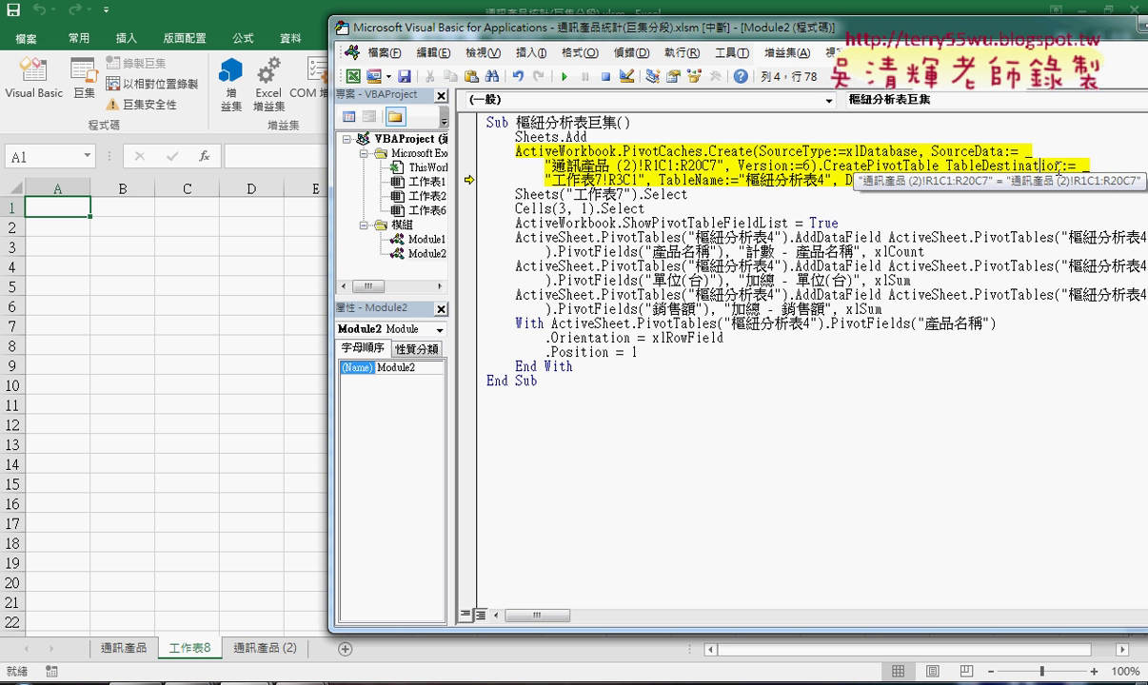
{"action": "left_click_drag", "start_coordinate": [1061, 169], "coordinate": [950, 169]}
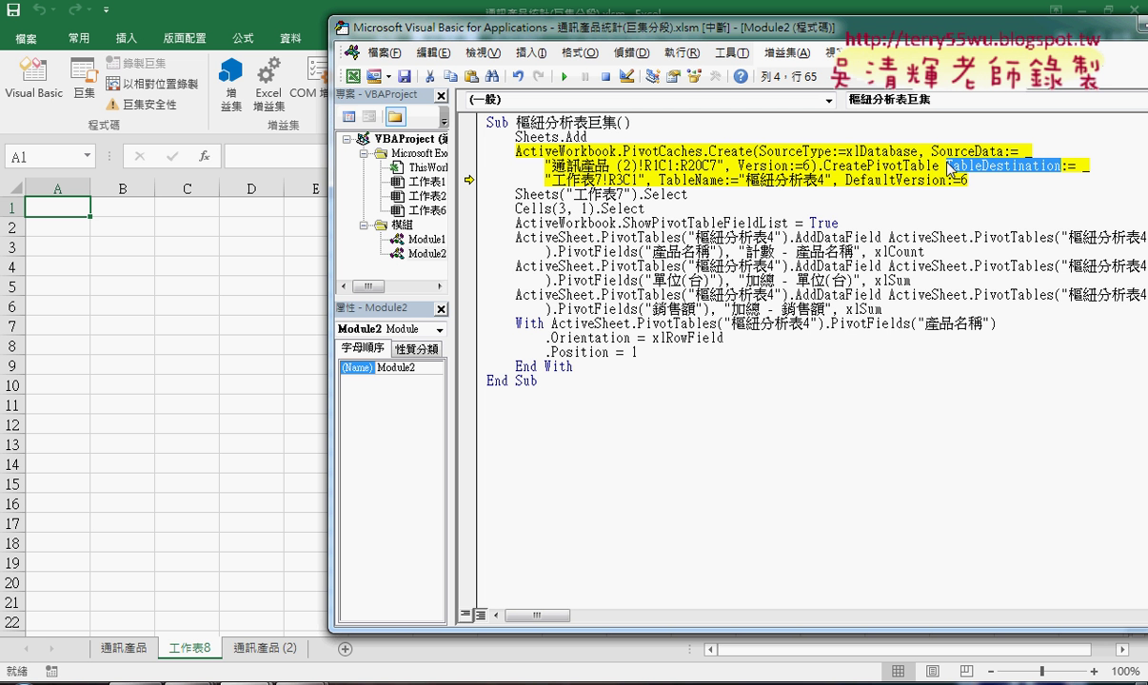
{"action": "mouse_move", "coordinate": [946, 168]}
{"action": "left_mouse_down"}
{"action": "mouse_move", "coordinate": [1062, 167]}
{"action": "mouse_move", "coordinate": [949, 166]}
{"action": "left_mouse_up"}
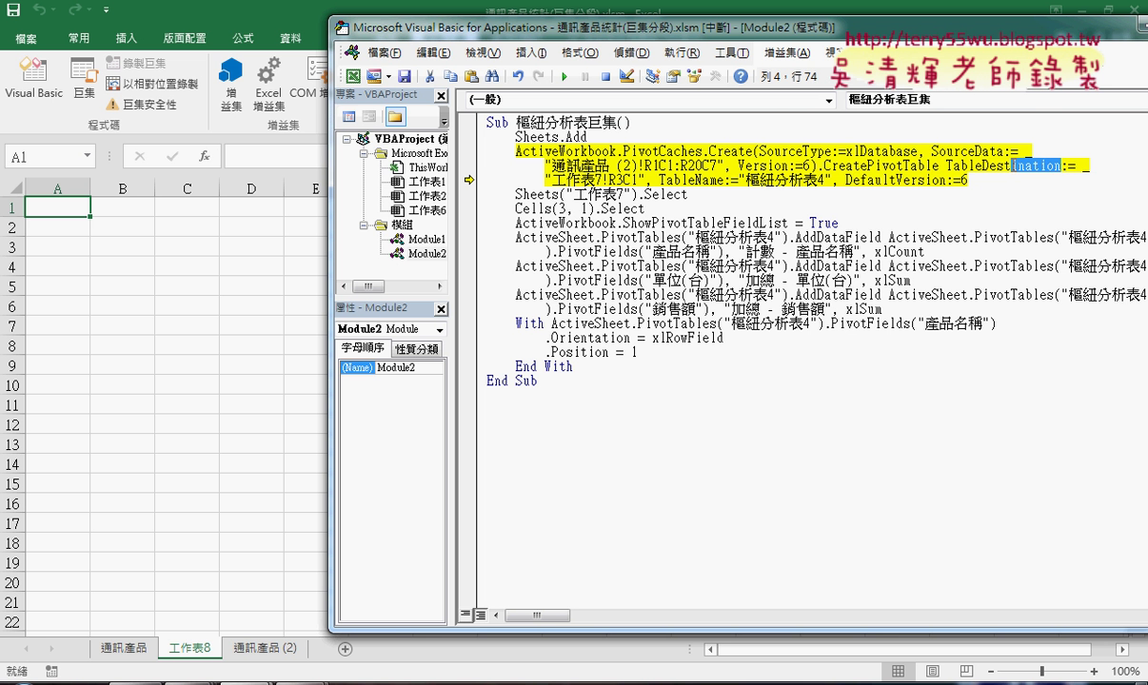
{"action": "double_click", "coordinate": [949, 168]}
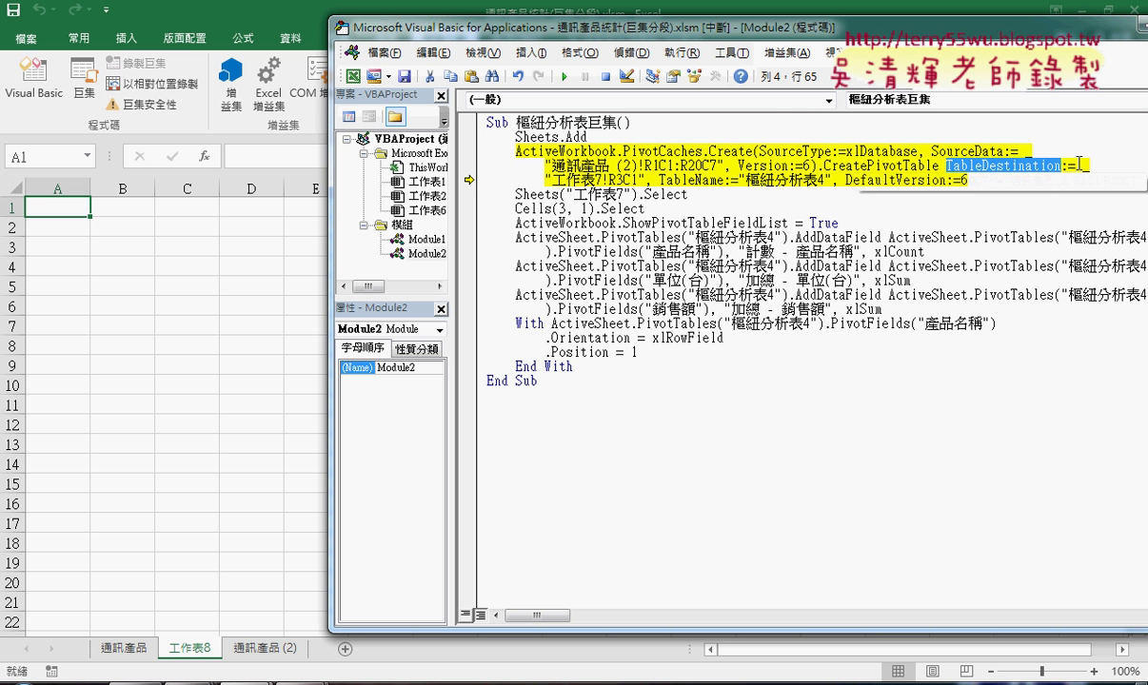
{"action": "left_click_drag", "start_coordinate": [549, 180], "coordinate": [601, 180]}
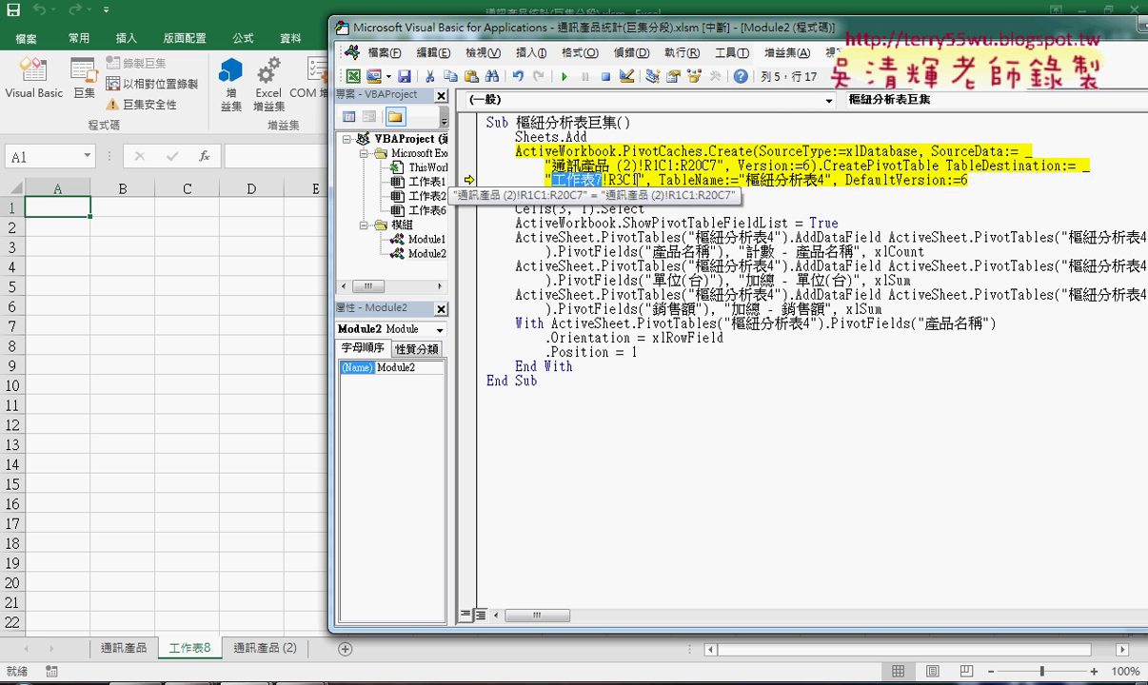
{"action": "left_click_drag", "start_coordinate": [639, 180], "coordinate": [625, 180]}
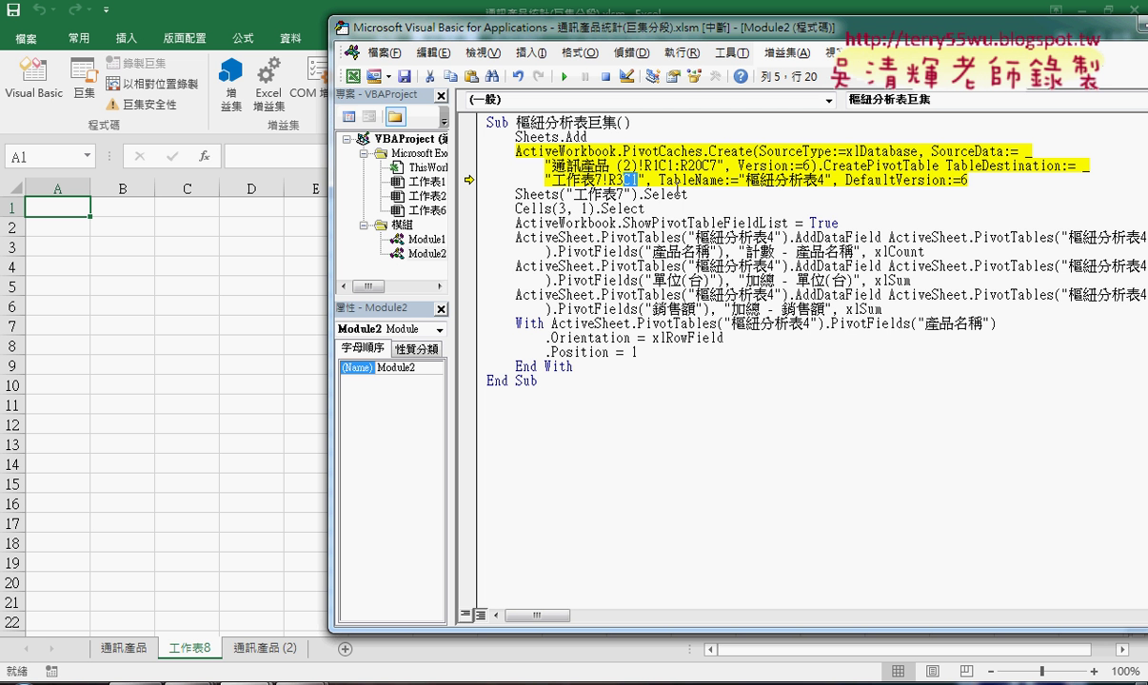
{"action": "left_click", "coordinate": [644, 180]}
{"action": "left_click_drag", "start_coordinate": [641, 180], "coordinate": [611, 179]}
{"action": "left_click_drag", "start_coordinate": [640, 189], "coordinate": [546, 185]}
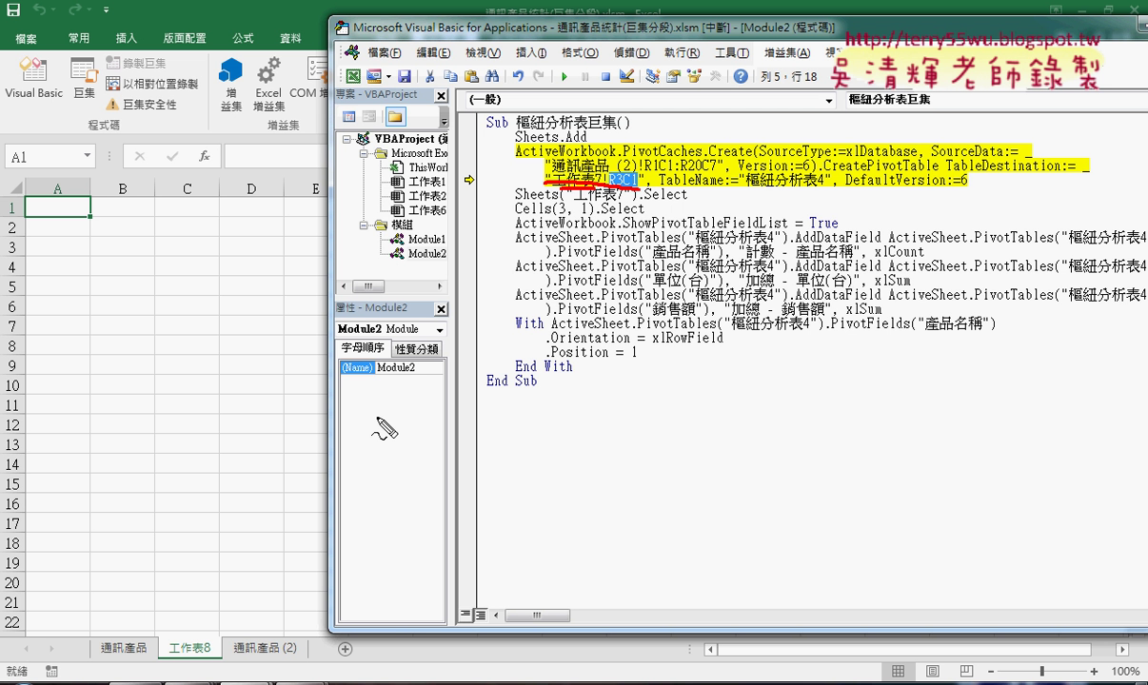
{"action": "mouse_move", "coordinate": [211, 655]}
{"action": "left_mouse_down"}
{"action": "mouse_move", "coordinate": [165, 658]}
{"action": "mouse_move", "coordinate": [212, 660]}
{"action": "left_mouse_up"}
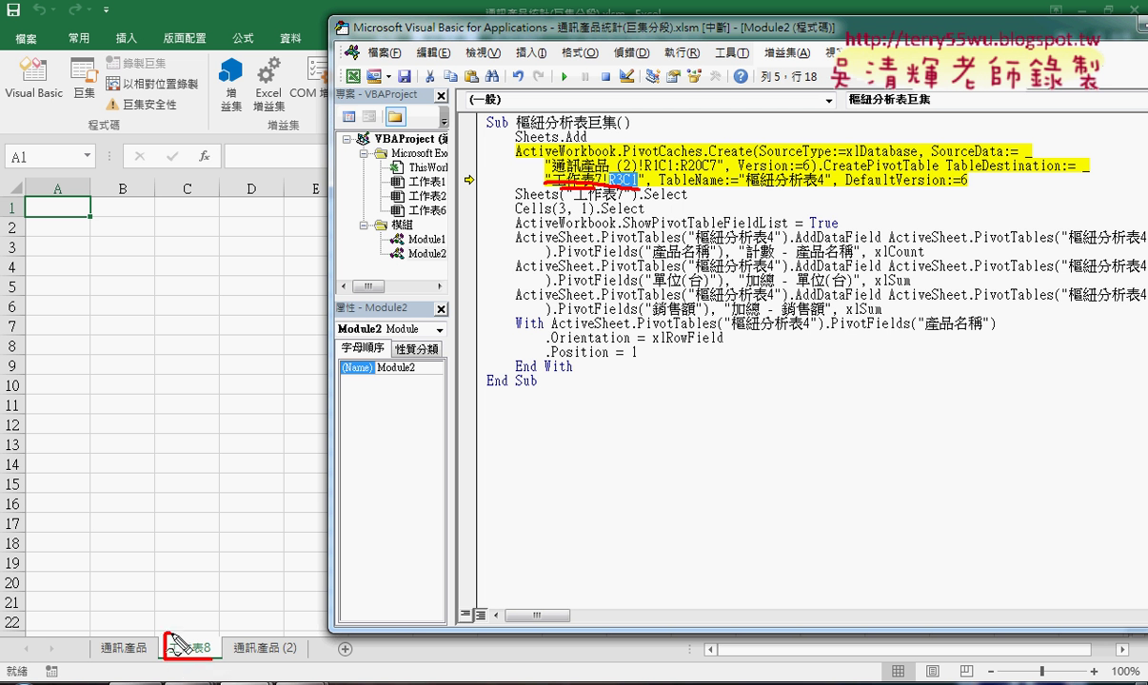
{"action": "left_click_drag", "start_coordinate": [570, 187], "coordinate": [200, 619]}
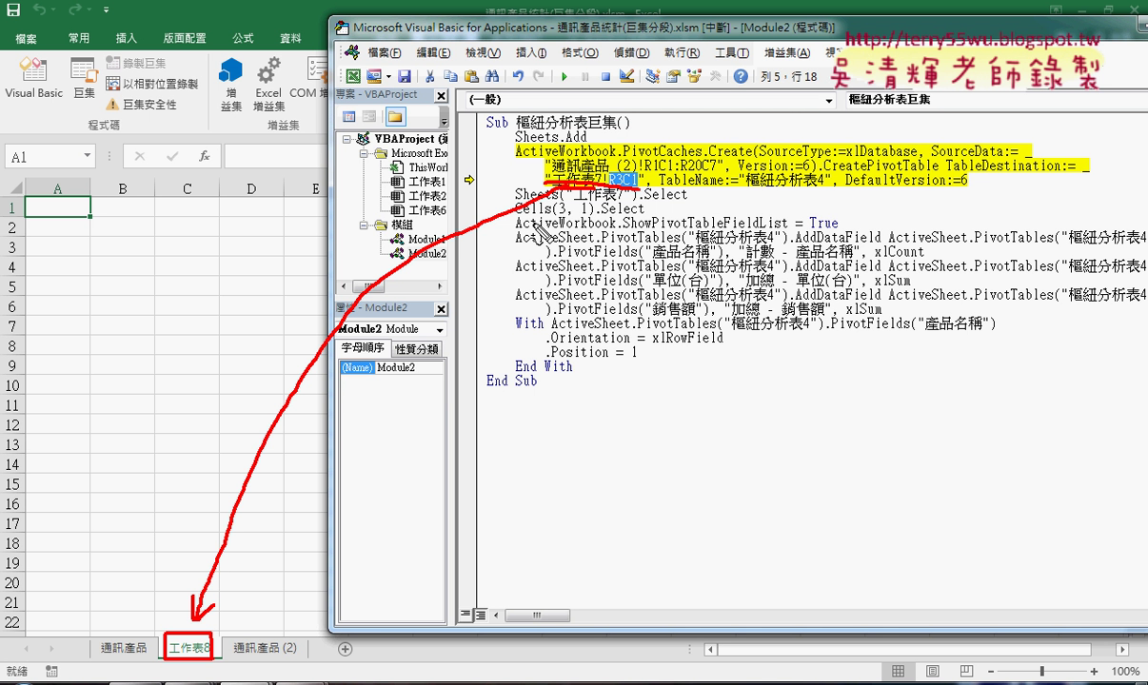
{"action": "mouse_move", "coordinate": [534, 222]}
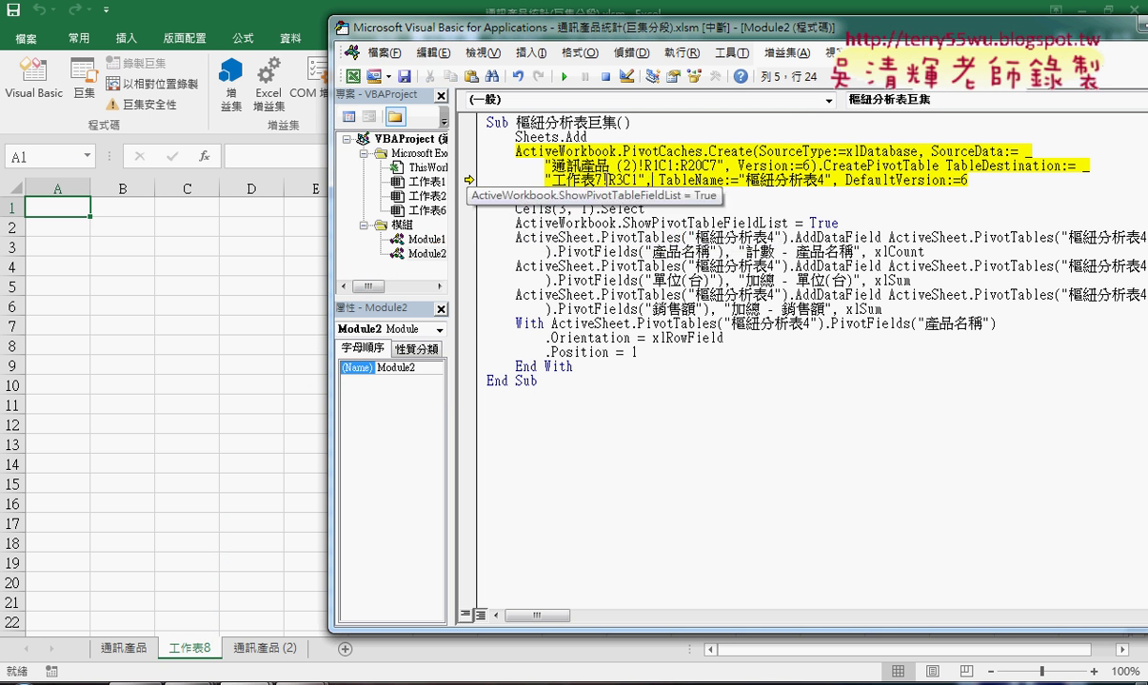
Step: Change the pivot destination sheet from 工作表7 to 工作表8
{"action": "left_click", "coordinate": [598, 179]}
{"action": "double_click", "coordinate": [598, 179]}
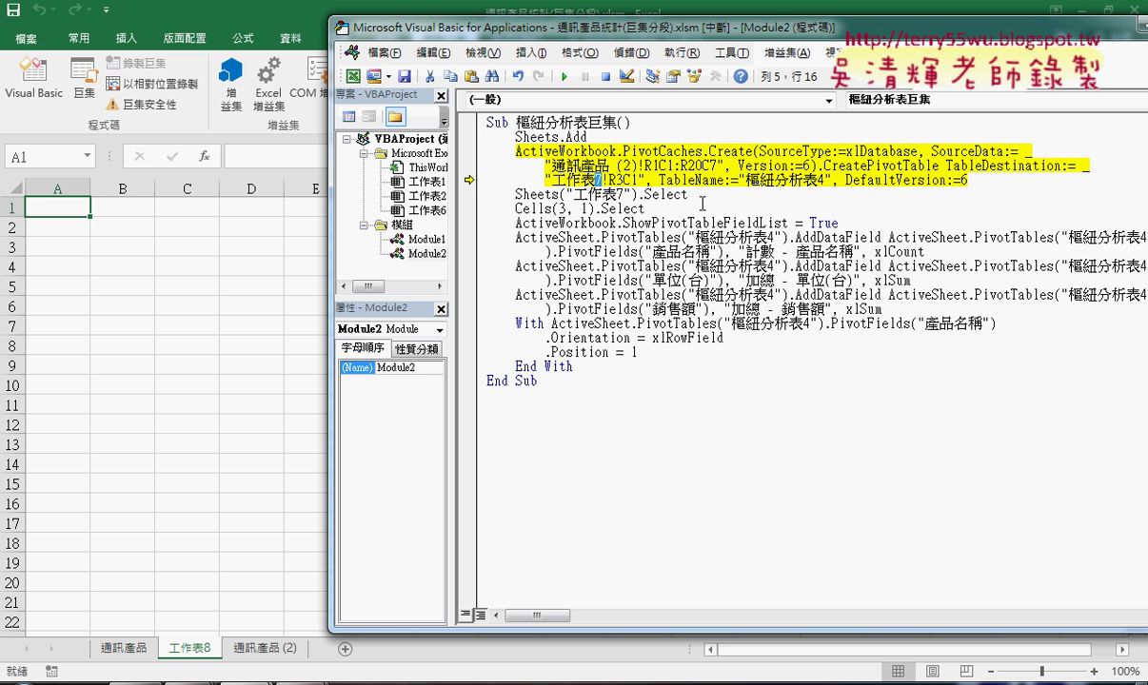
{"action": "type", "text": "8"}
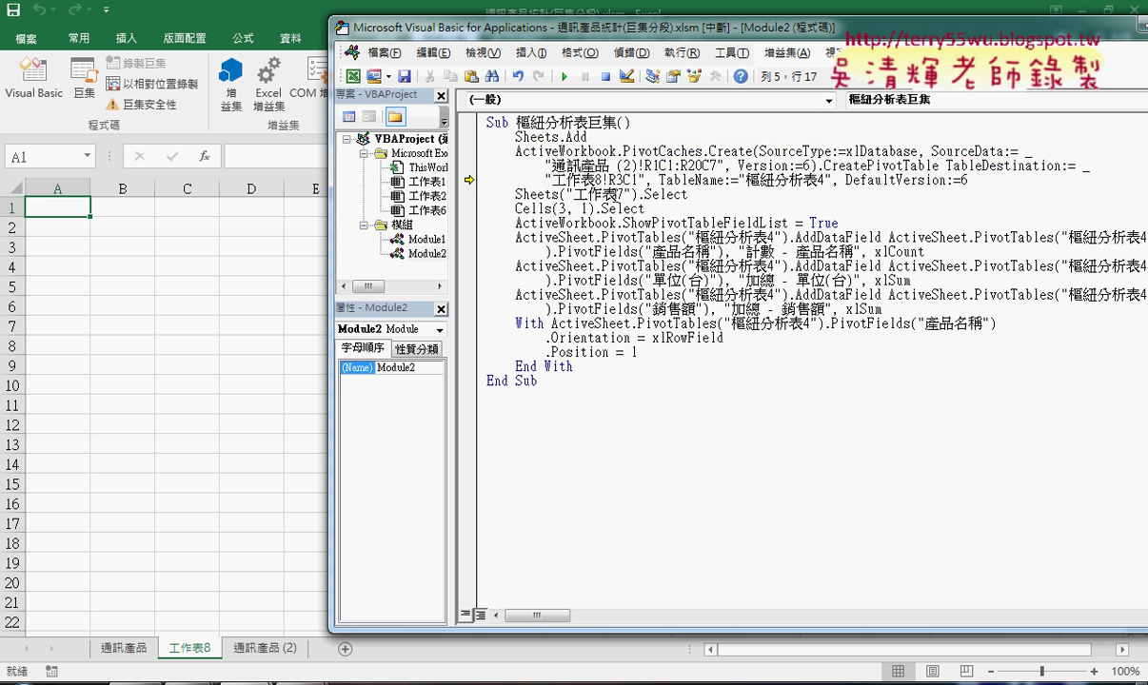
Step: Delete the Sheets().Select and Cells().Select lines, then step to create the pivot table
{"action": "left_click", "coordinate": [618, 195]}
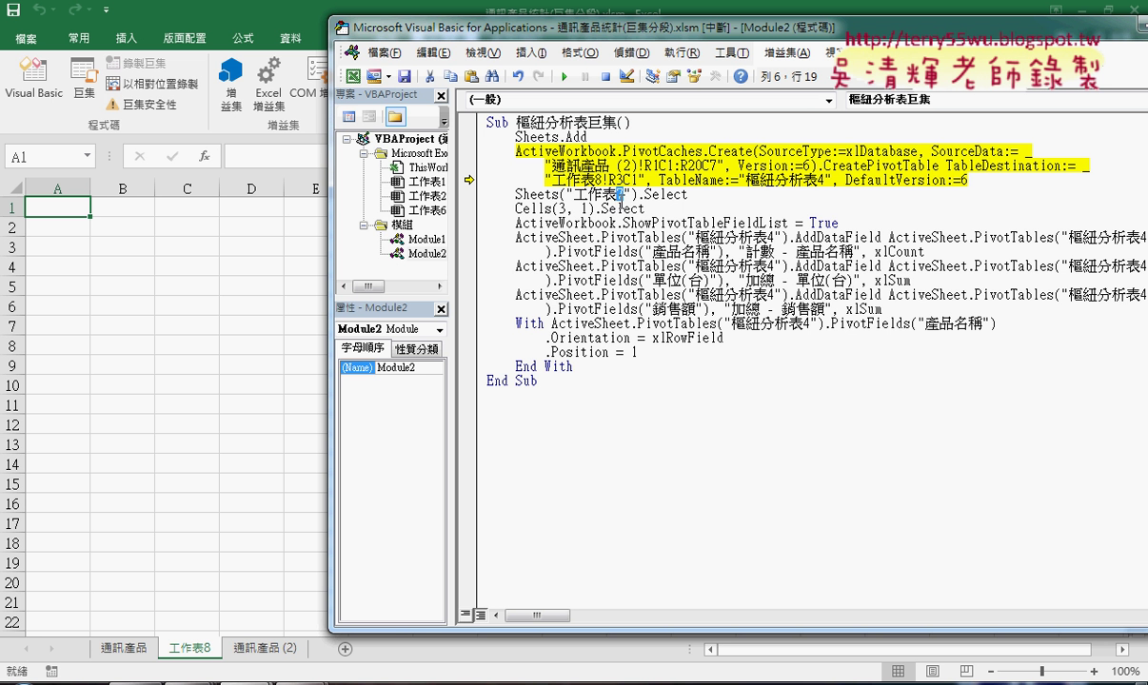
{"action": "key", "text": "shift+Right"}
{"action": "left_click_drag", "start_coordinate": [656, 210], "coordinate": [463, 197]}
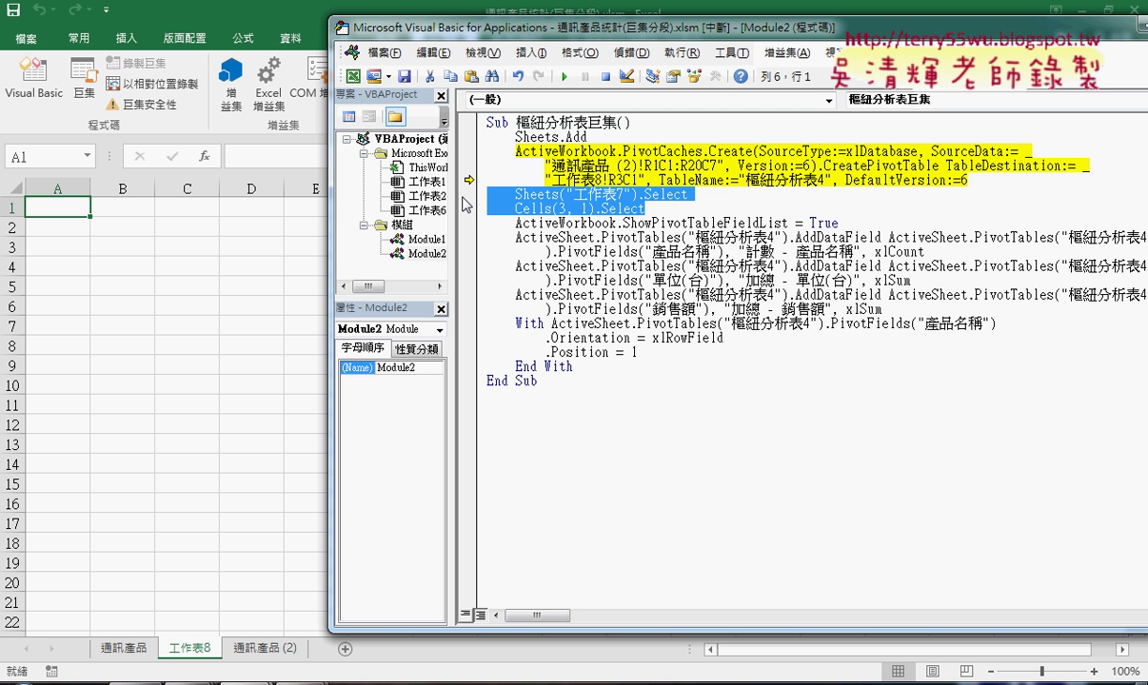
{"action": "key", "text": "Delete"}
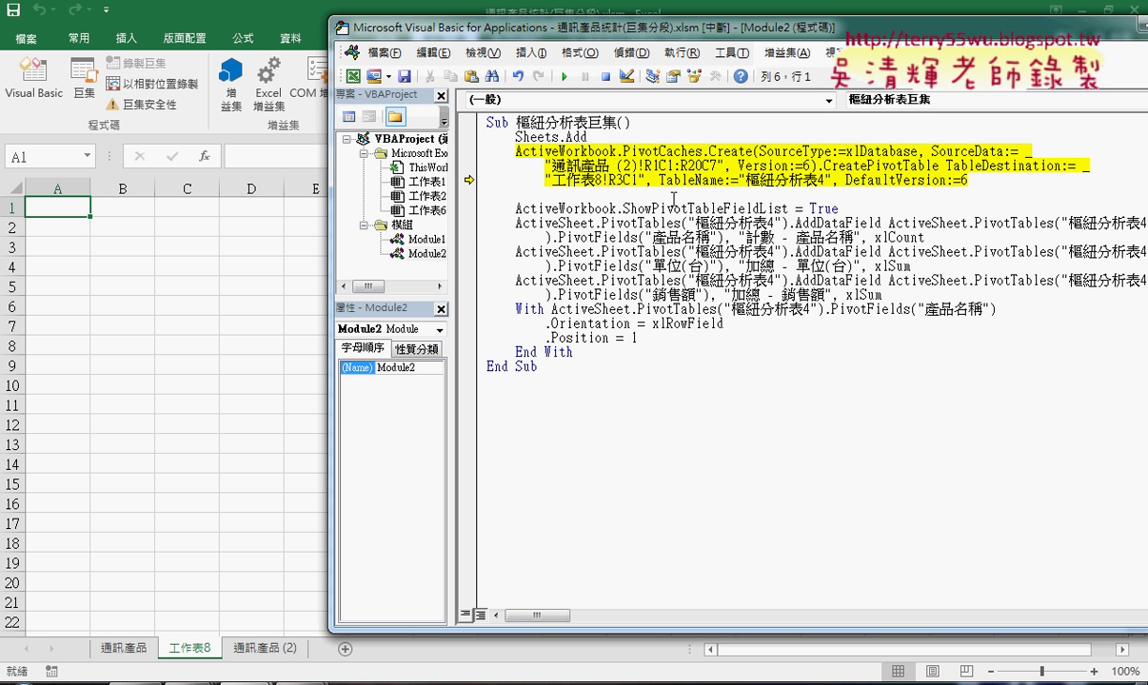
{"action": "left_click_drag", "start_coordinate": [567, 180], "coordinate": [575, 180]}
{"action": "key", "text": "F8"}
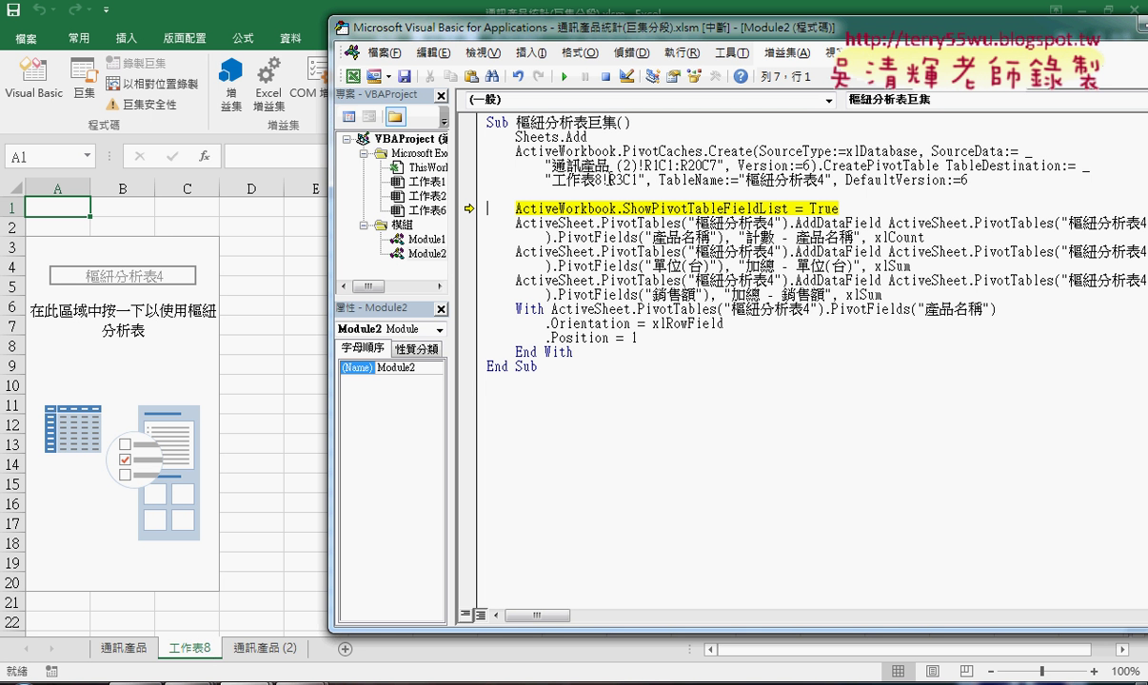
Step: Step through the AddDataField lines, adding product count, units sum and sales sum to 工作表8's pivot
{"action": "mouse_move", "coordinate": [571, 179]}
{"action": "left_click_drag", "start_coordinate": [645, 180], "coordinate": [545, 180]}
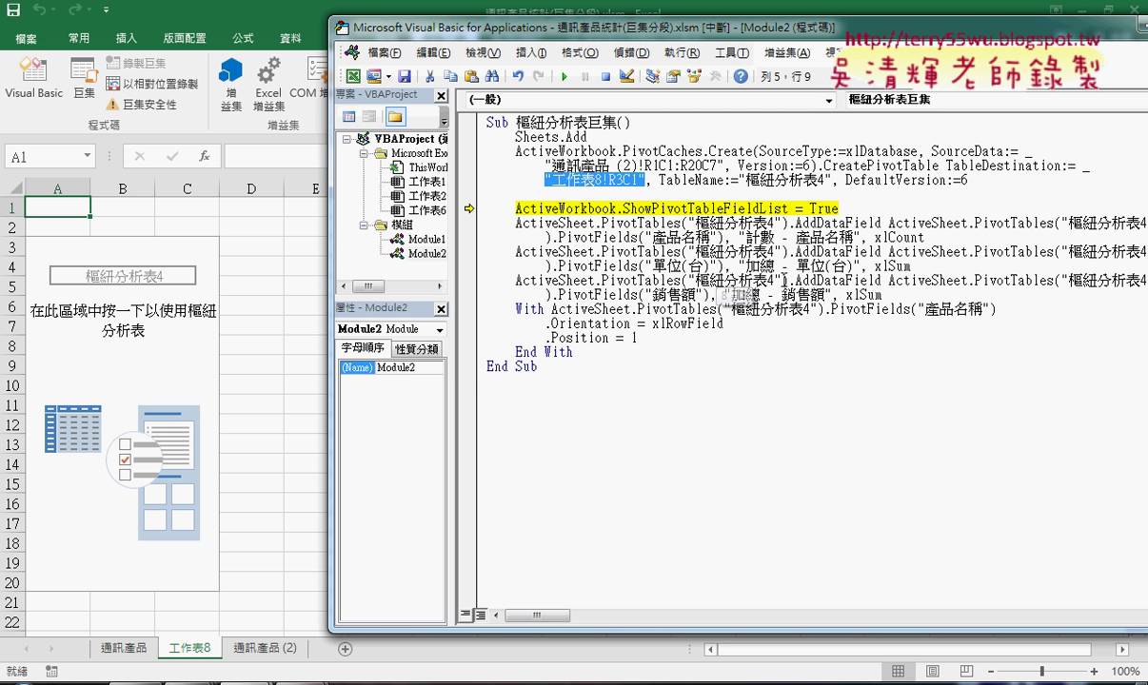
{"action": "key", "text": "F8"}
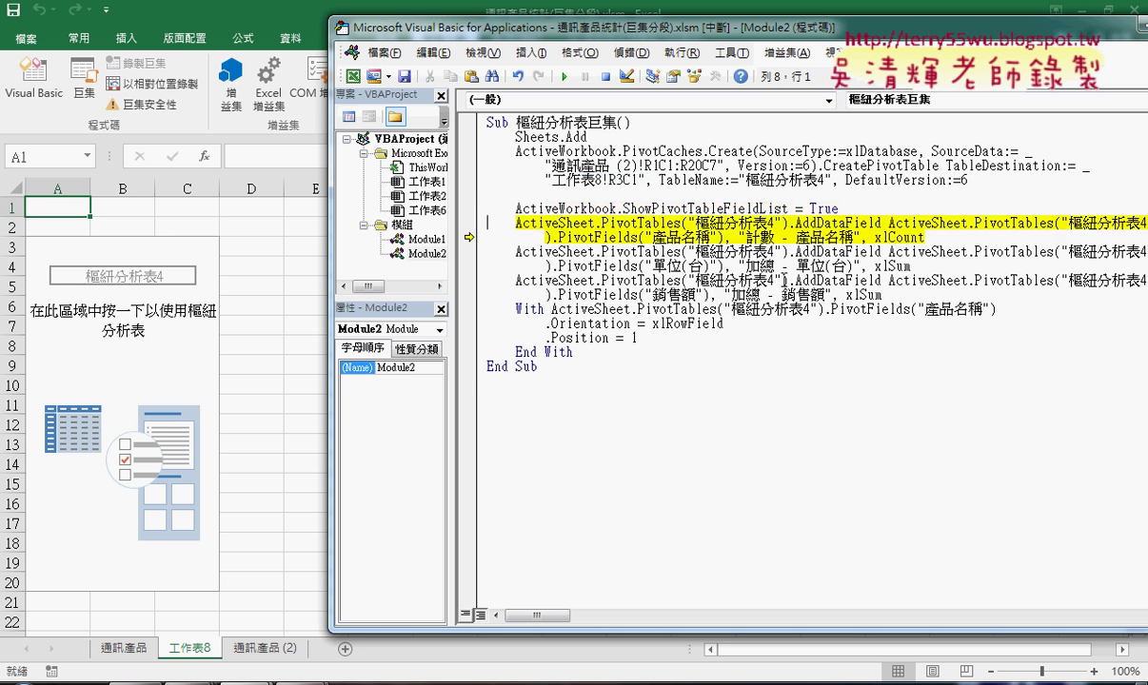
{"action": "key", "text": "F8"}
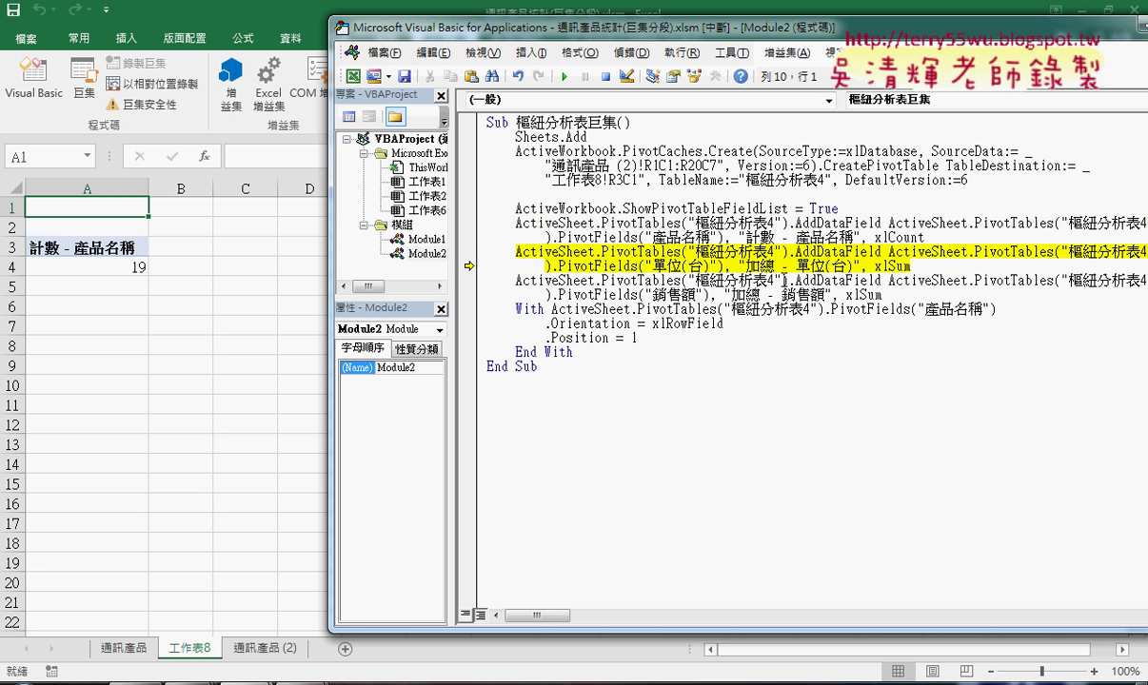
{"action": "key", "text": "F8"}
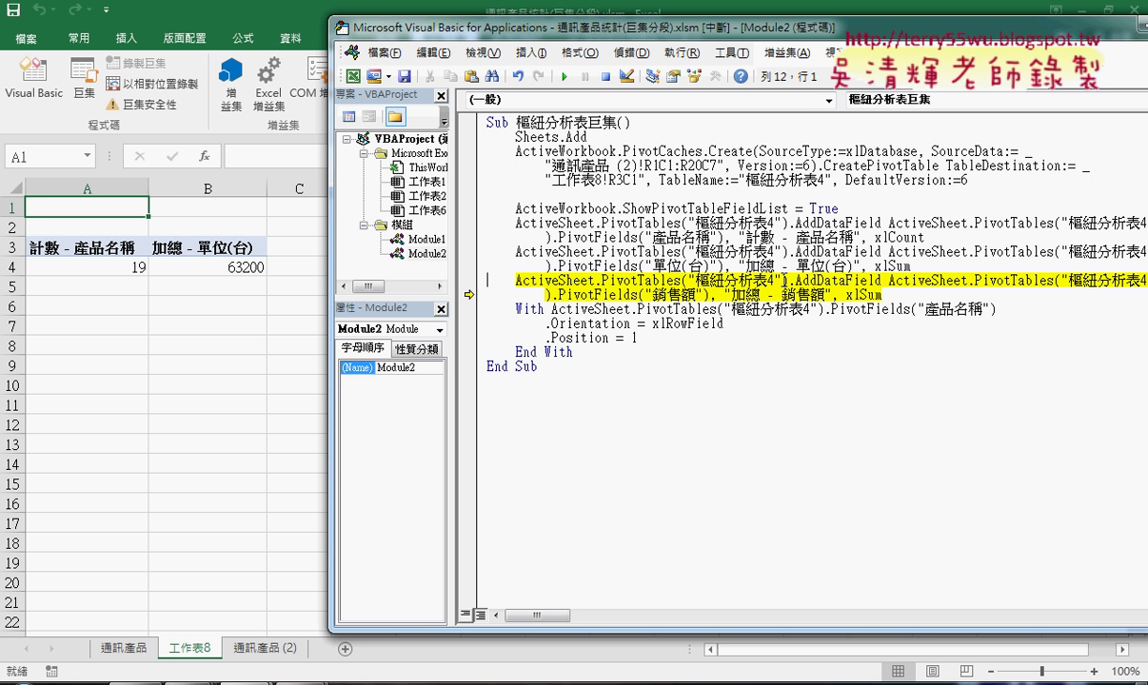
{"action": "key", "text": "F8"}
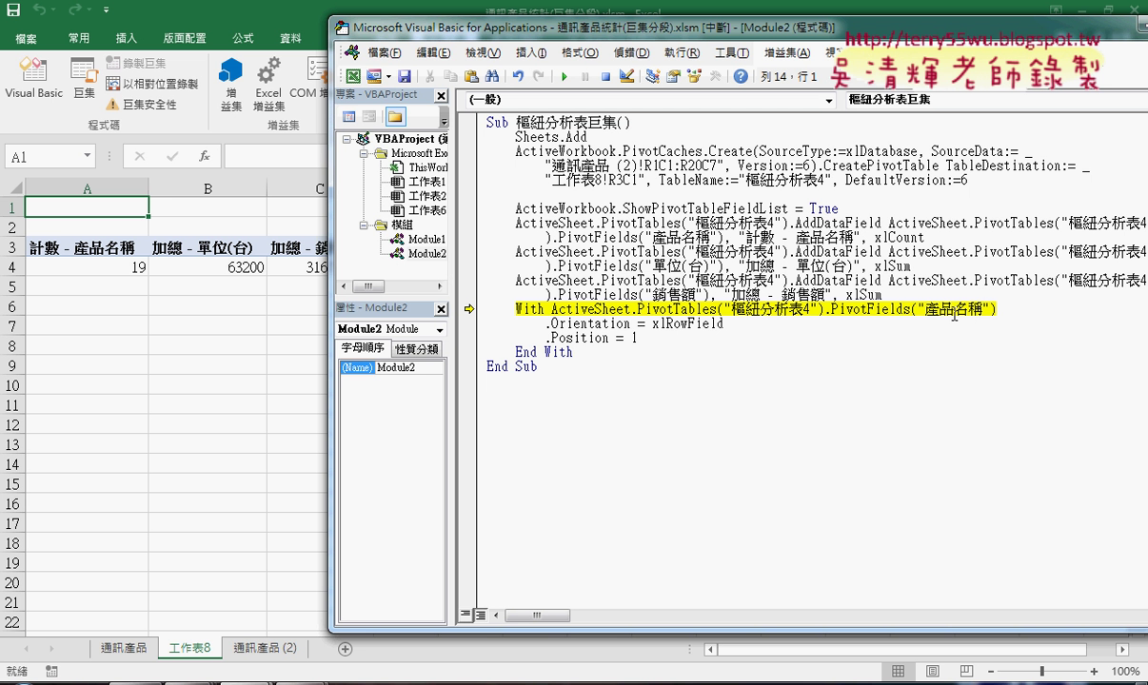
Step: Step through the With block making product name the row field, running to End Sub
{"action": "left_click_drag", "start_coordinate": [700, 37], "coordinate": [826, 54]}
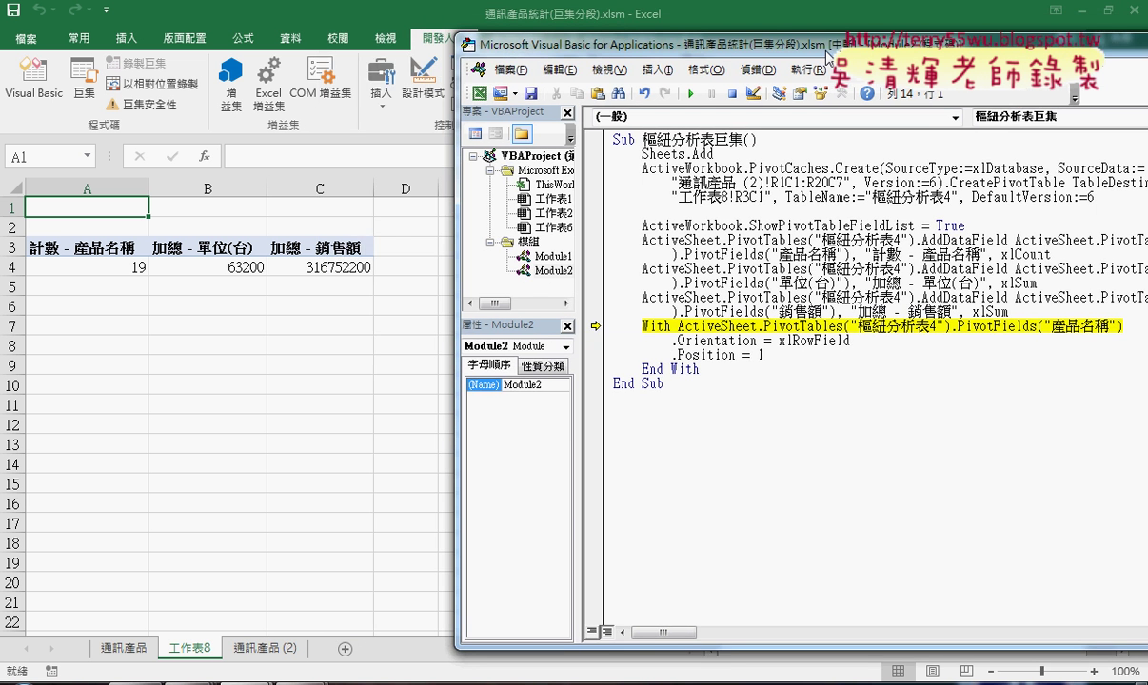
{"action": "left_click_drag", "start_coordinate": [701, 370], "coordinate": [603, 334]}
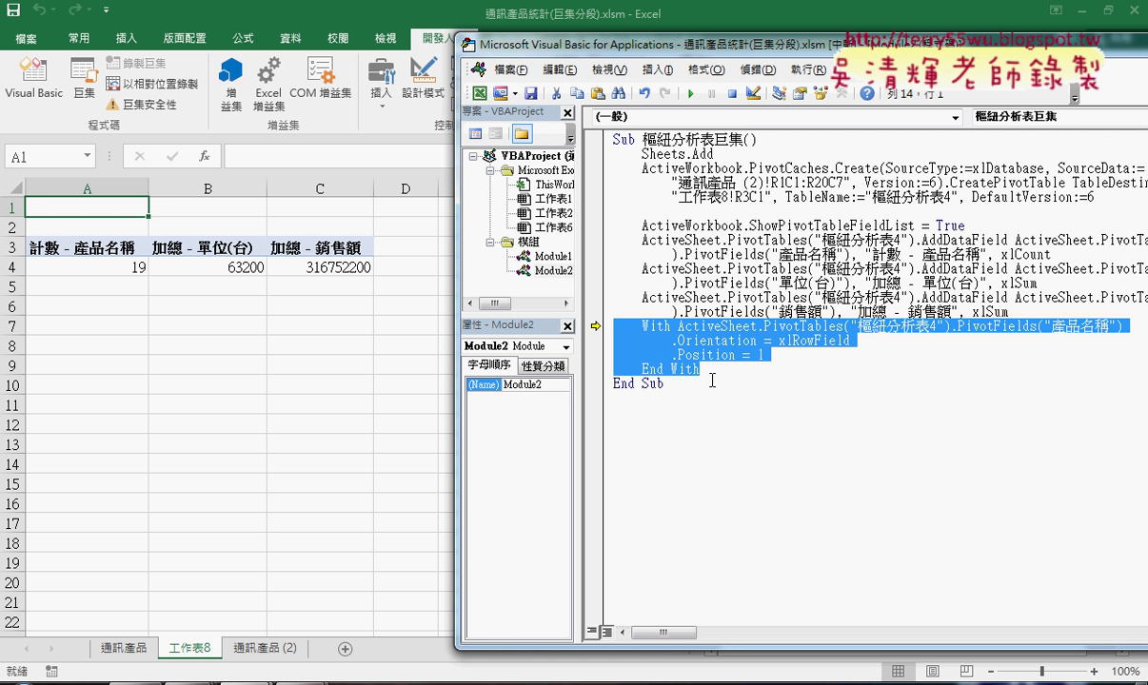
{"action": "key", "text": "F8"}
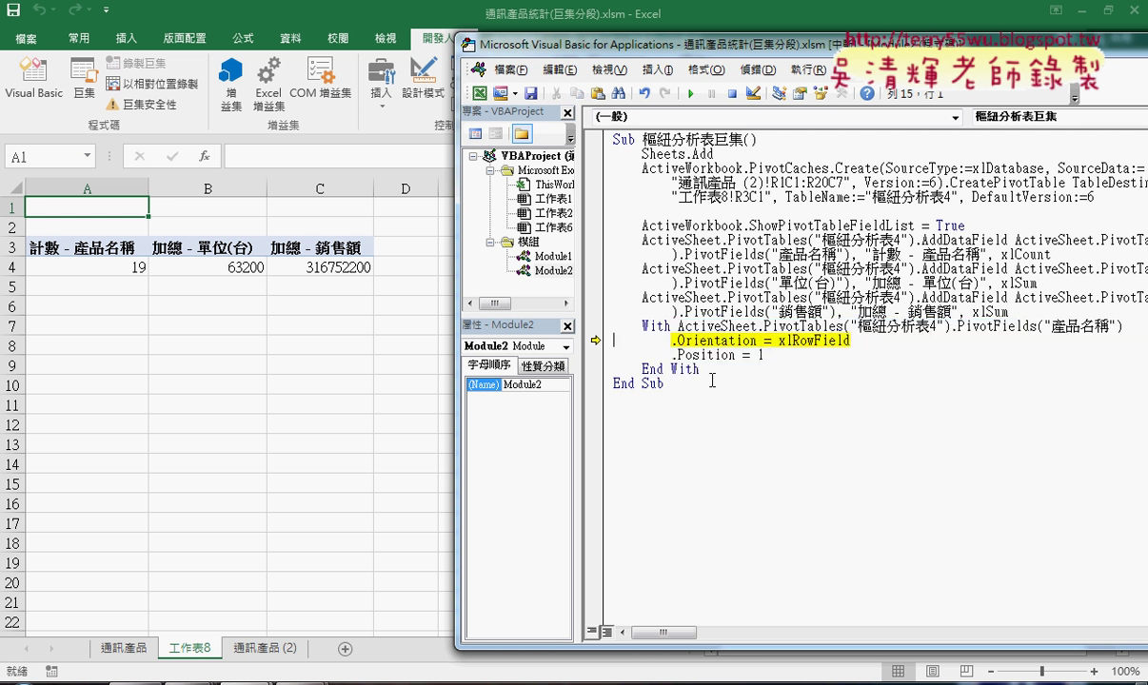
{"action": "key", "text": "F8"}
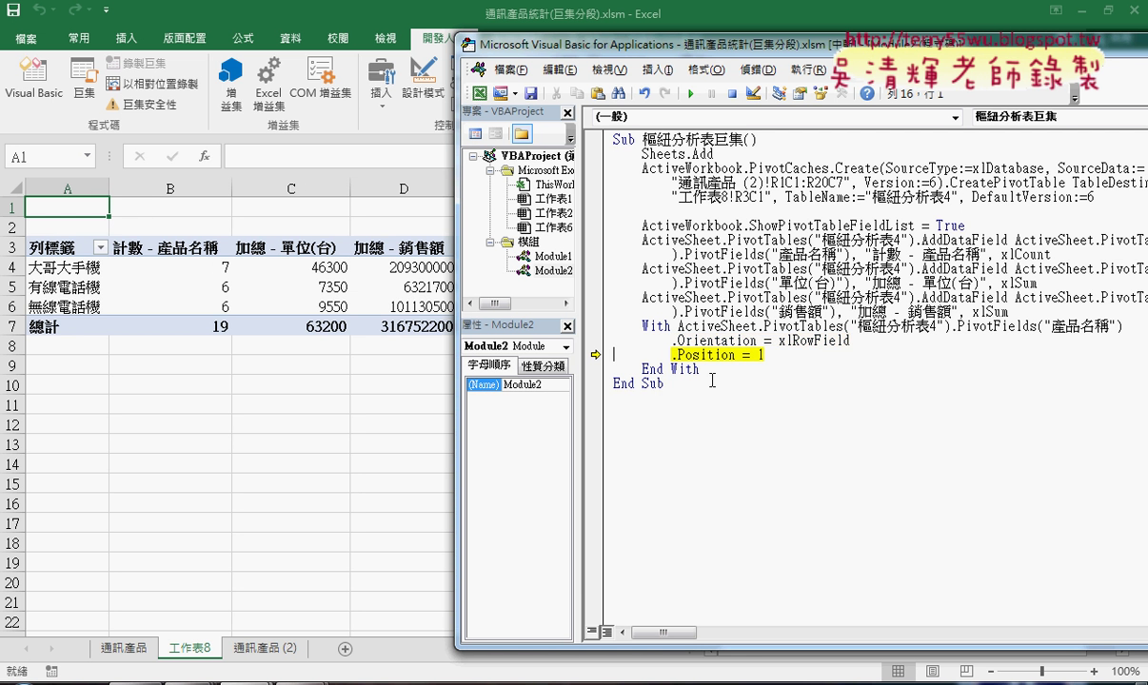
{"action": "key", "text": "F8"}
{"action": "key", "text": "F8"}
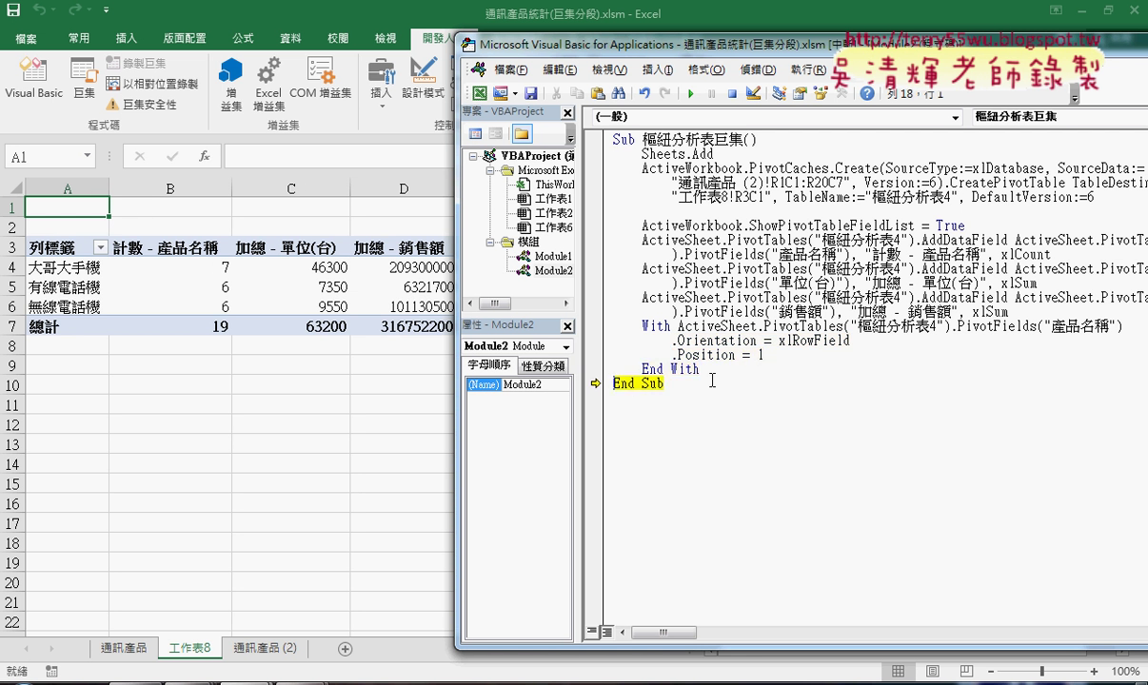
{"action": "key", "text": "F8"}
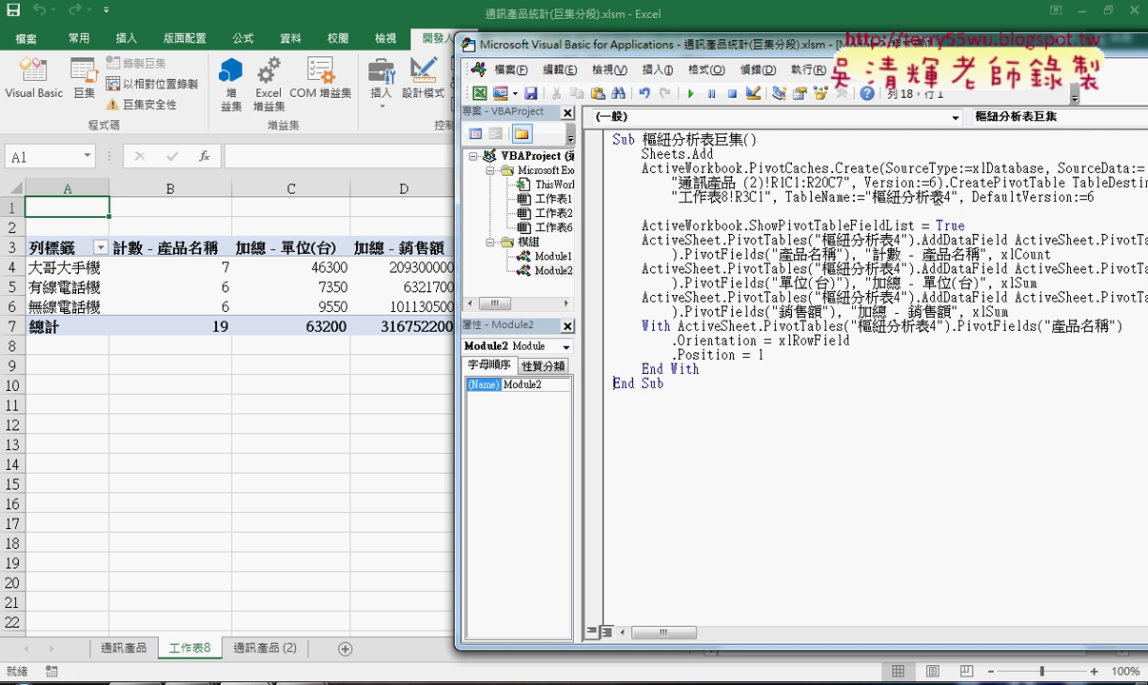
{"action": "left_click_drag", "start_coordinate": [720, 197], "coordinate": [729, 197]}
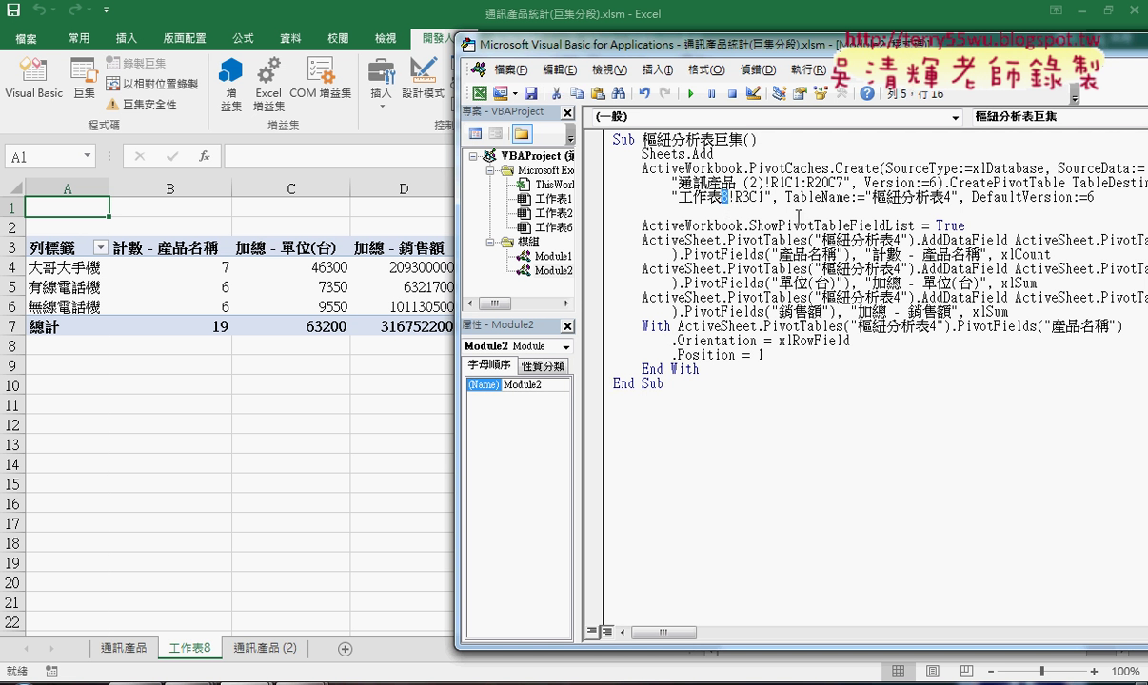
{"action": "left_click_drag", "start_coordinate": [767, 204], "coordinate": [694, 204]}
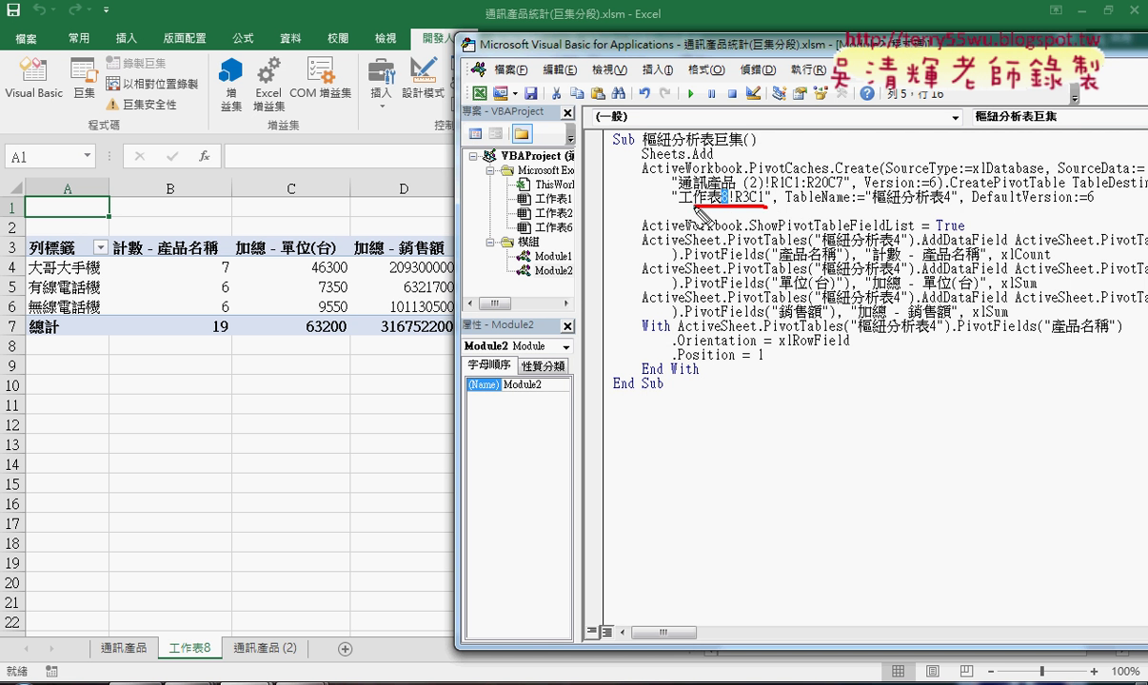
{"action": "left_click_drag", "start_coordinate": [767, 202], "coordinate": [678, 204]}
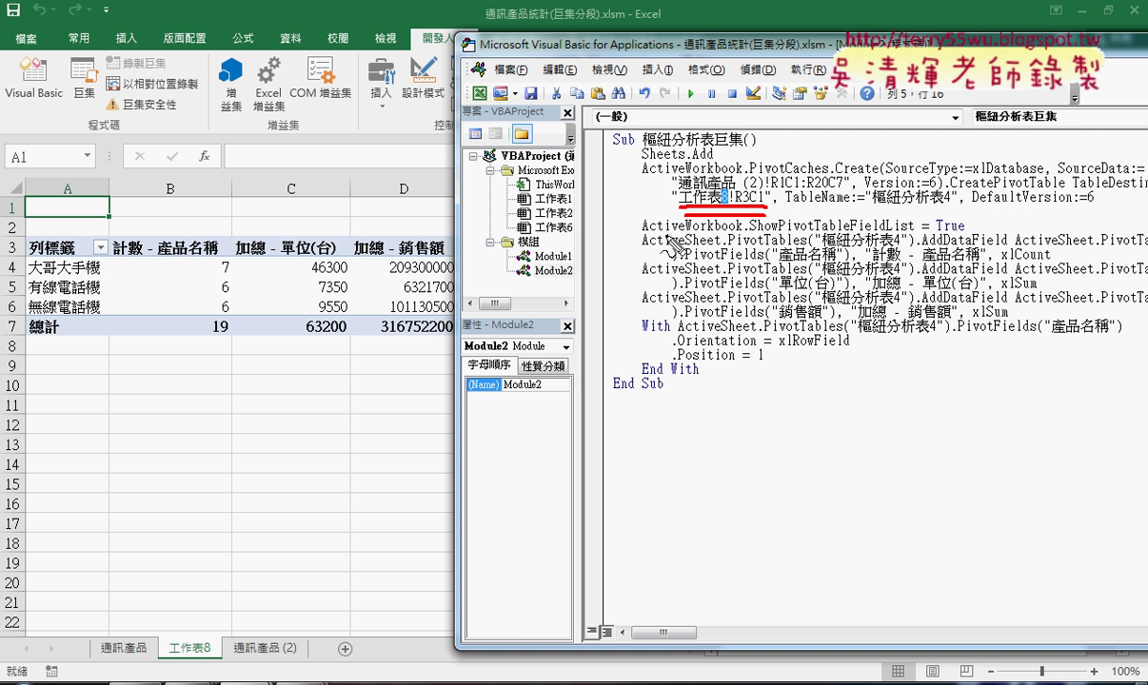
{"action": "mouse_move", "coordinate": [686, 409]}
{"action": "left_mouse_down"}
{"action": "mouse_move", "coordinate": [571, 281]}
{"action": "mouse_move", "coordinate": [678, 440]}
{"action": "left_mouse_up"}
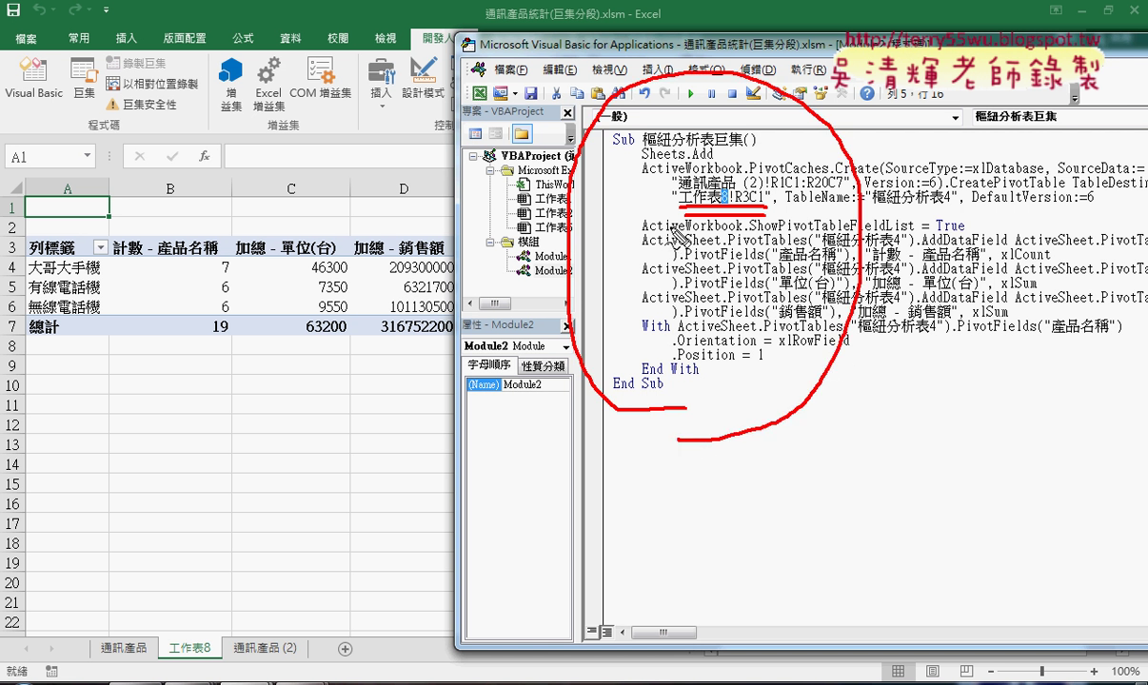
{"action": "left_click_drag", "start_coordinate": [687, 103], "coordinate": [701, 104]}
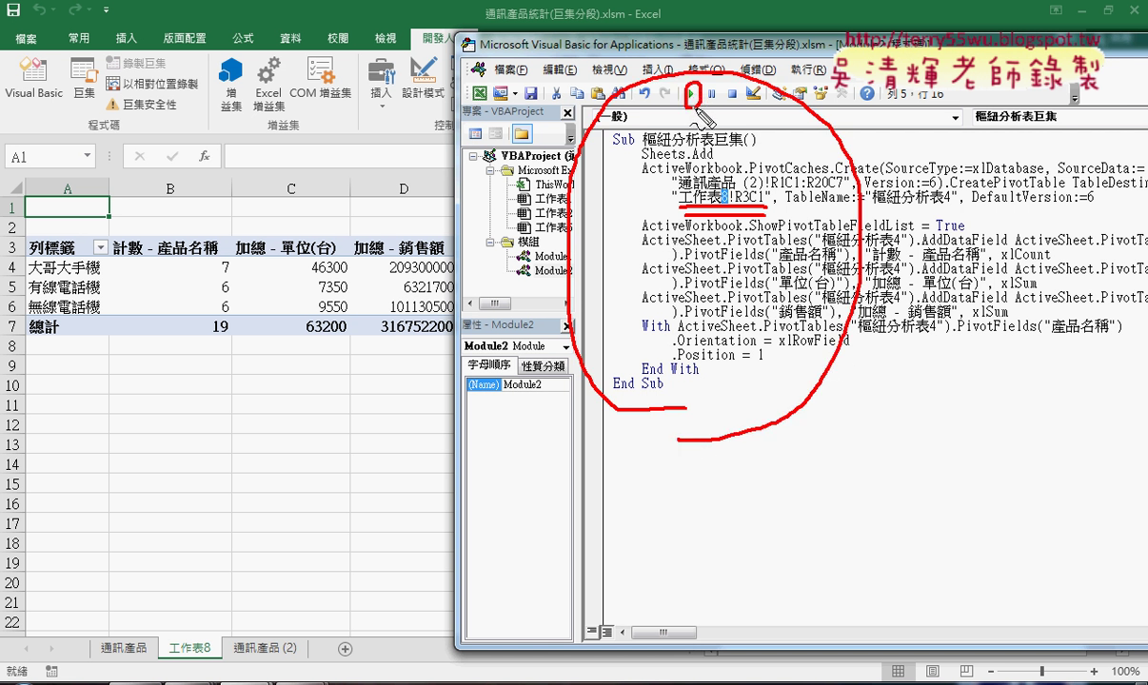